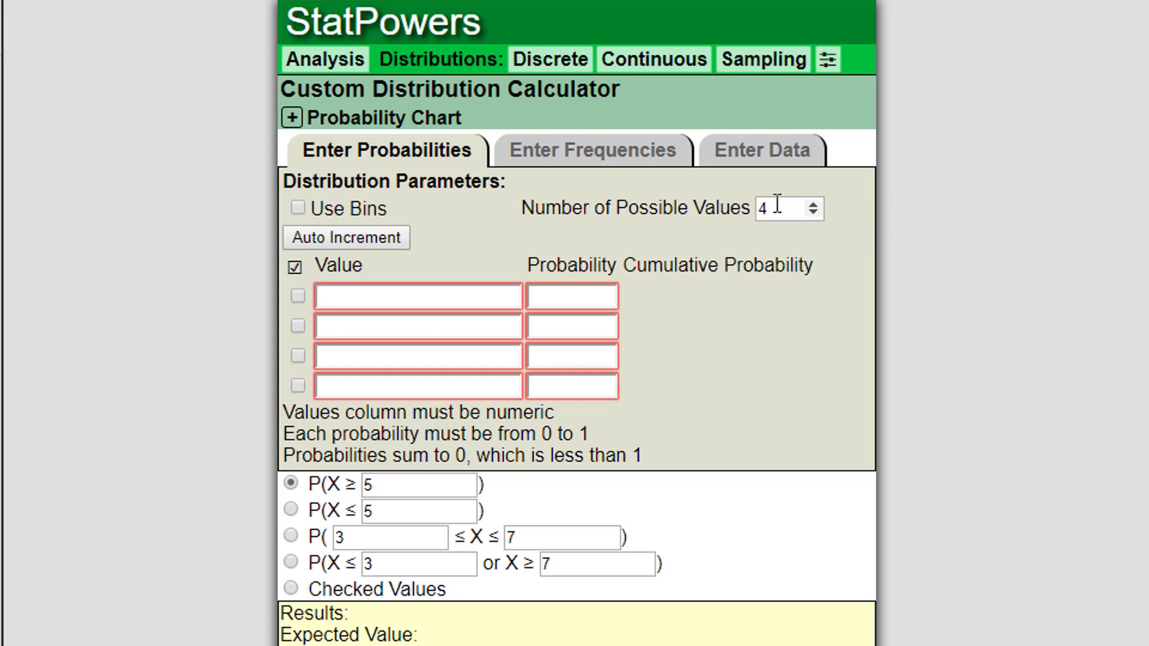
# Raise the count to six possible values and auto-number them 1 through 6
pyautogui.click(813, 205)
pyautogui.click(807, 205)
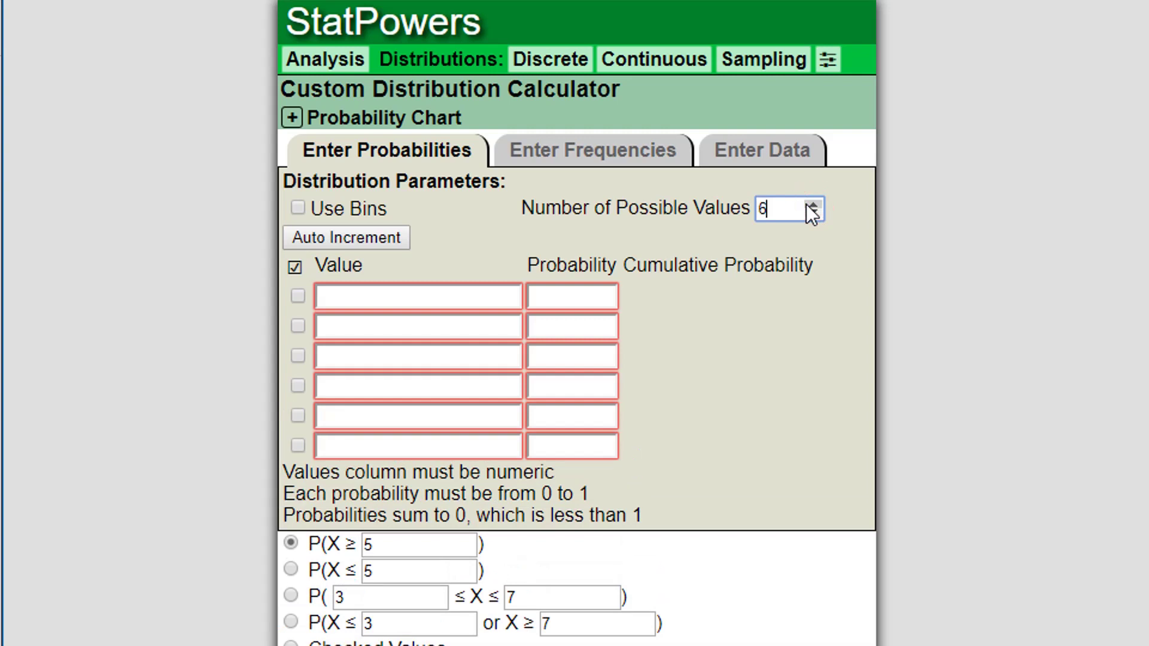
pyautogui.click(359, 296)
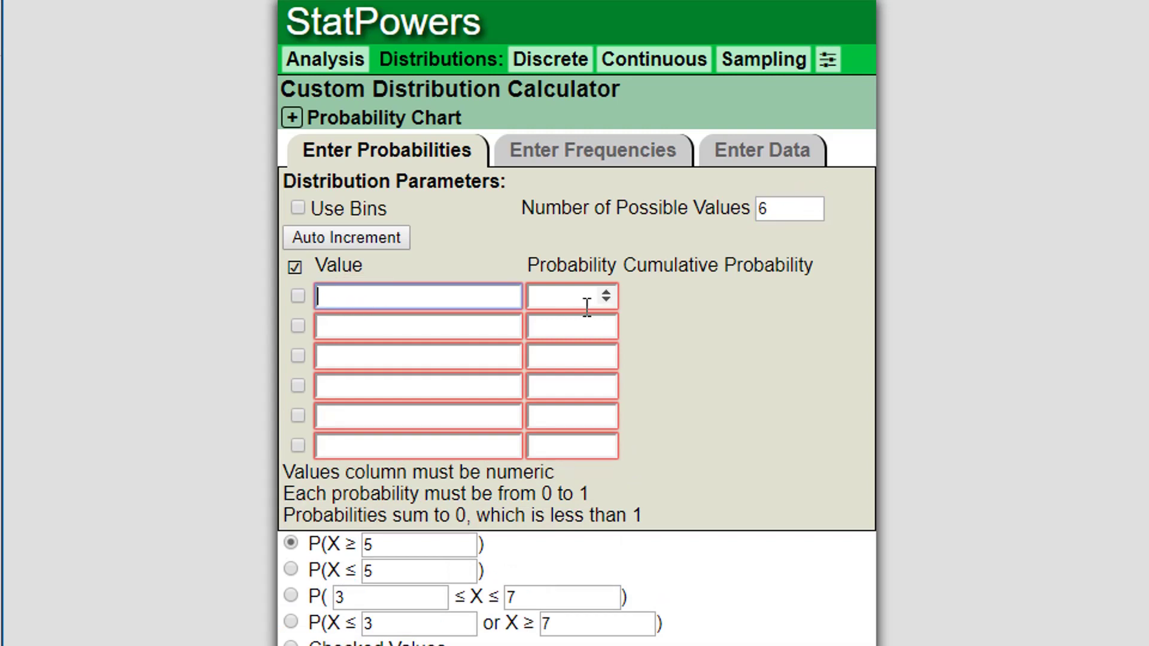
pyautogui.write('1')
pyautogui.click(346, 241)
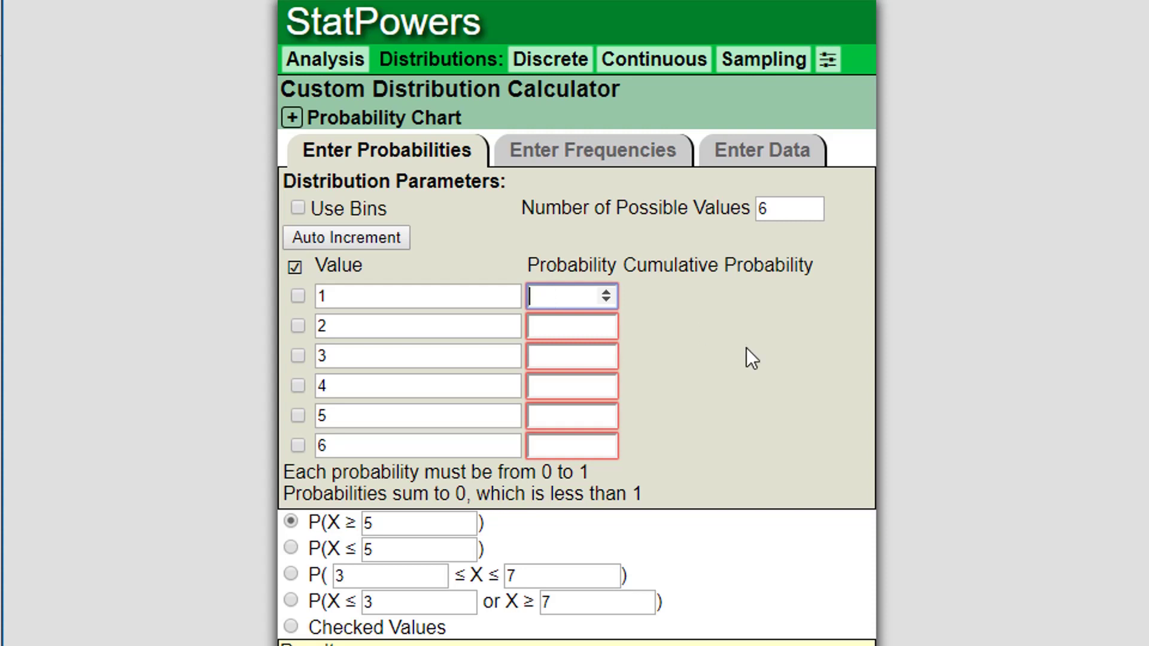
# Enter probabilities .35 and .20 for values 1 and 2
pyautogui.write('.35')
pyautogui.press('Tab')
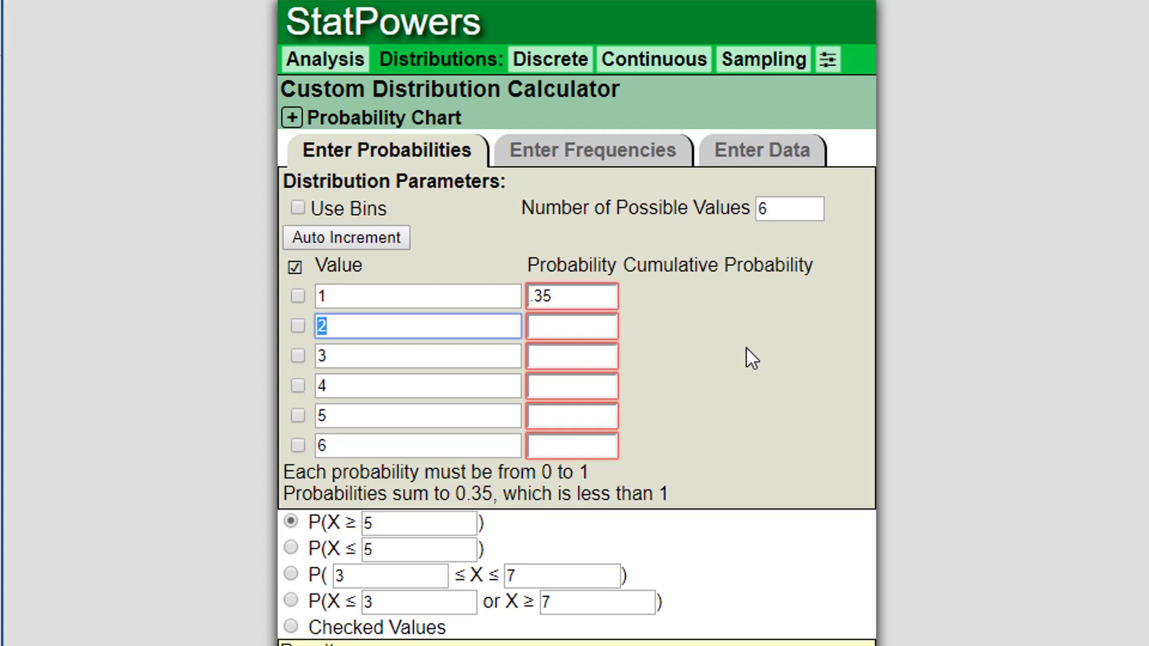
pyautogui.press('Tab')
pyautogui.write('.20')
pyautogui.press('Tab')
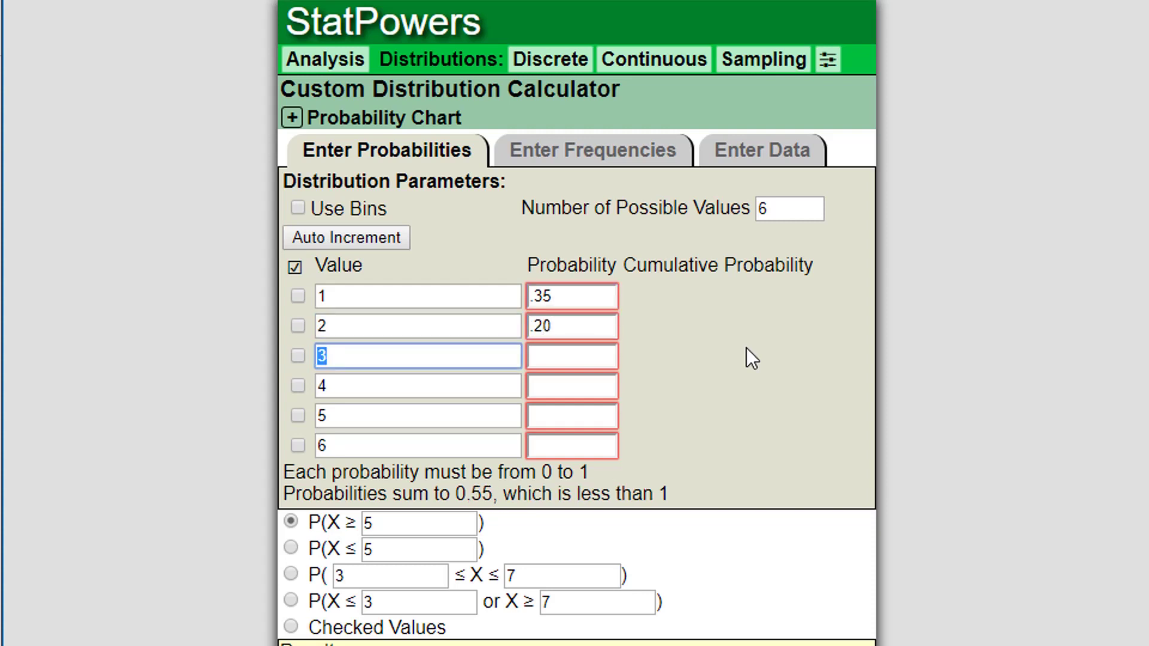
pyautogui.press('Tab')
# Enter .15, .10 and .05 for values 3, 5 and 6, leaving value 4 to auto-fill
pyautogui.write('.15')
pyautogui.press('Tab')
pyautogui.press('Tab')
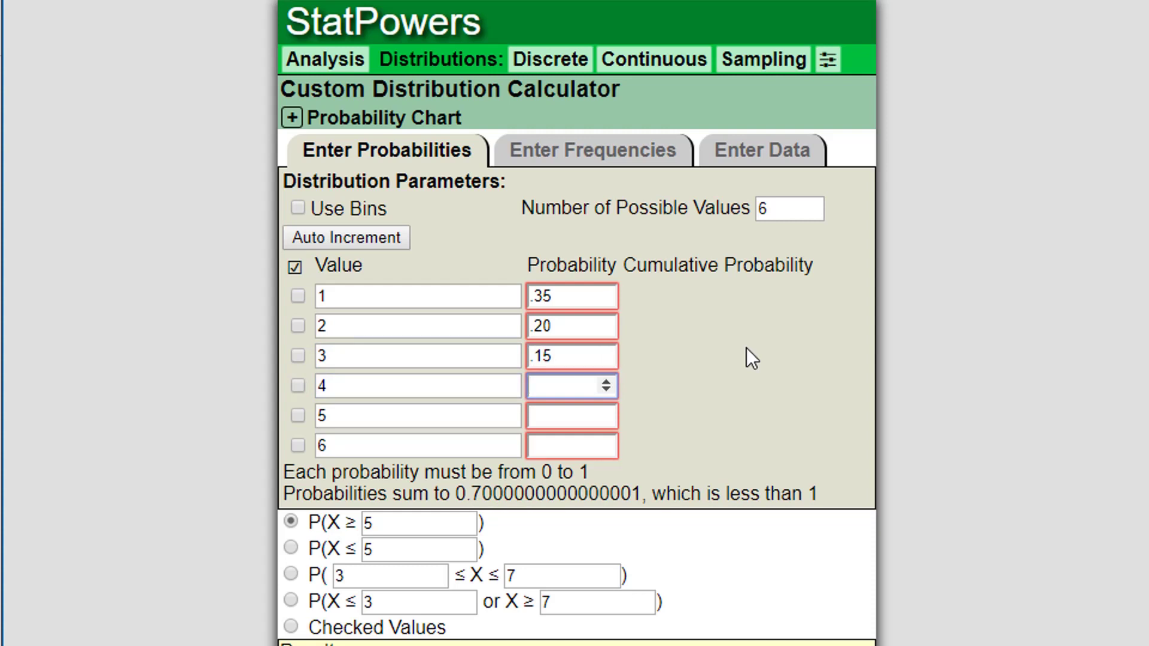
pyautogui.press('Tab')
pyautogui.press('Tab')
pyautogui.press('Tab')
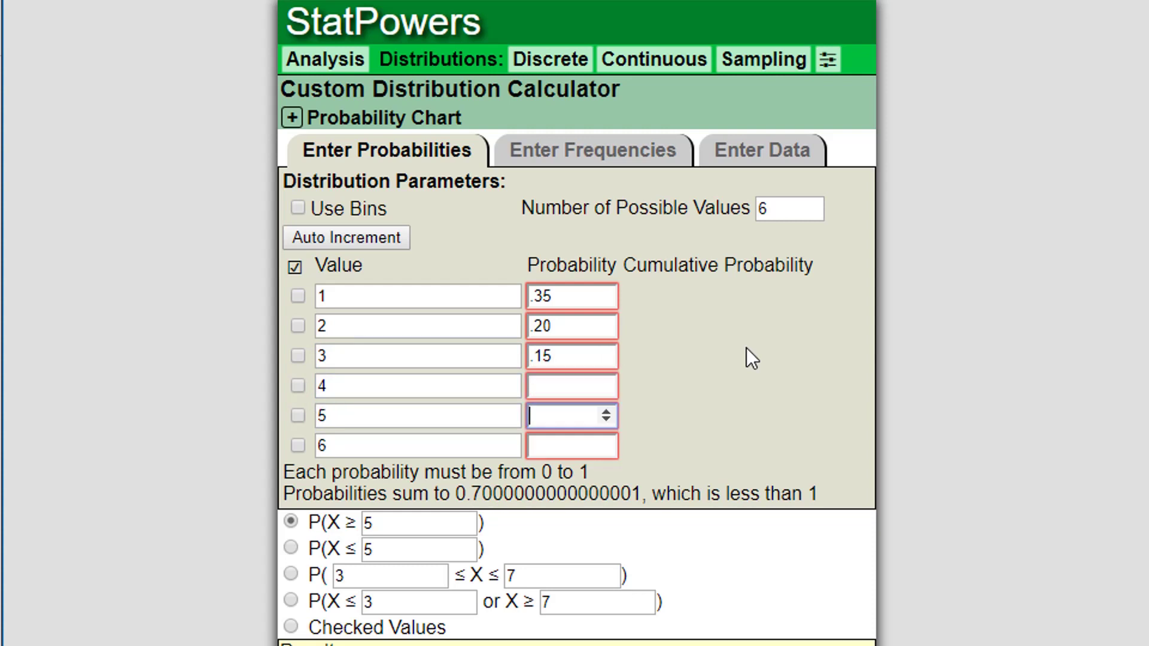
pyautogui.write('.10')
pyautogui.press('Tab')
pyautogui.press('Tab')
pyautogui.press('Tab')
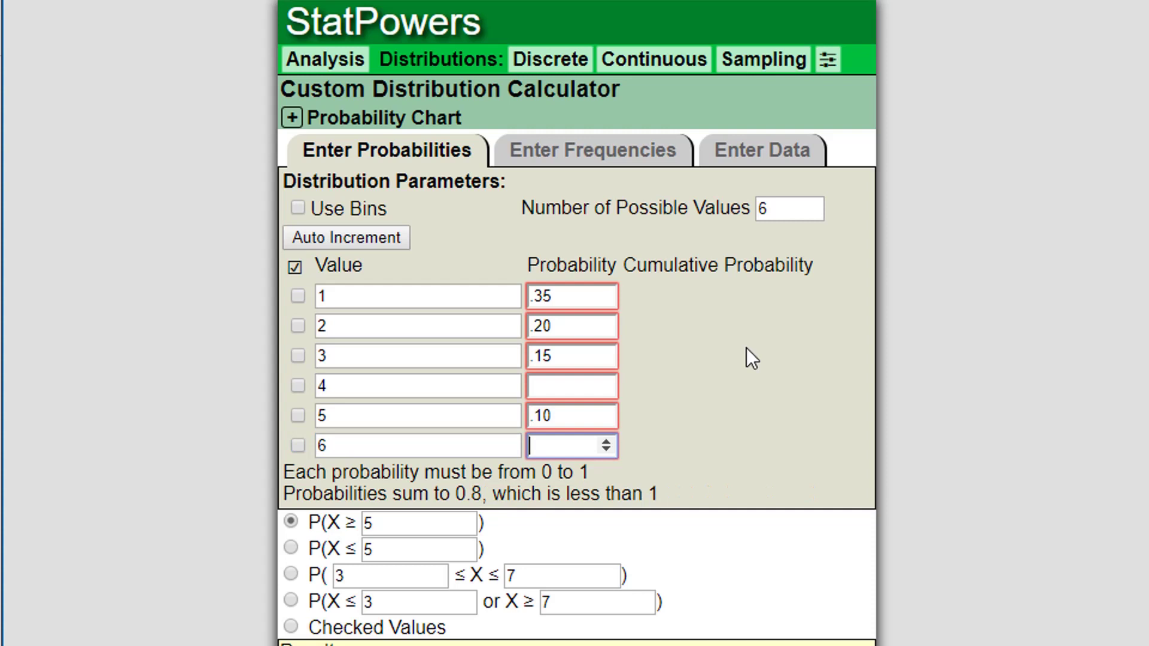
pyautogui.write('.05')
pyautogui.click(744, 359)
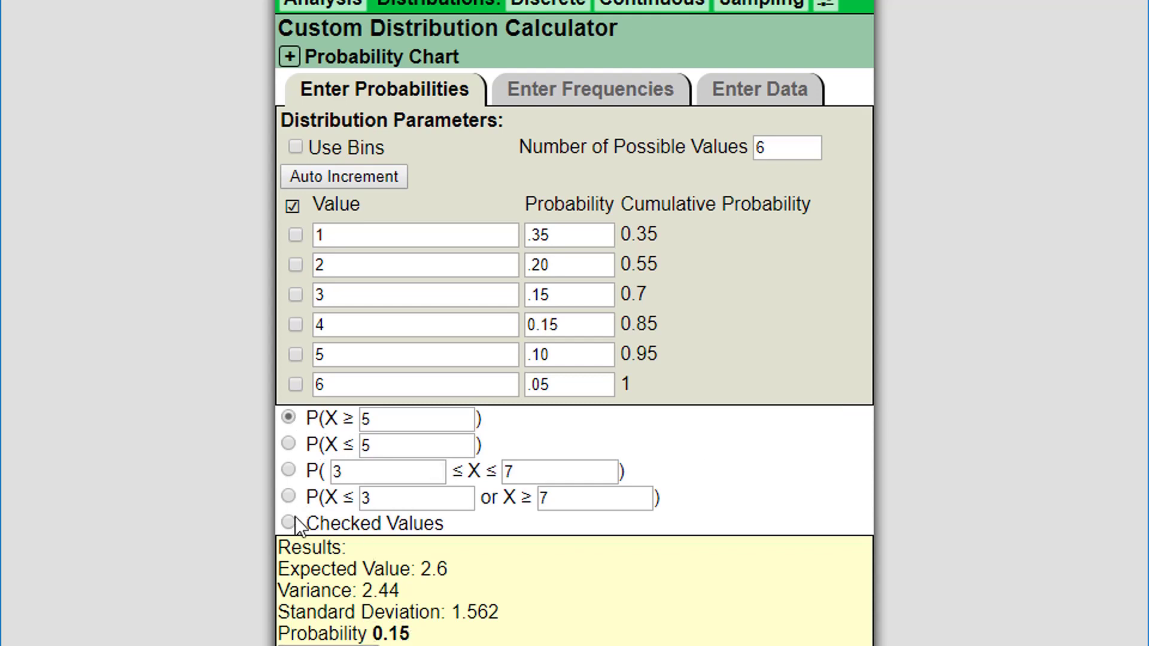
pyautogui.click(288, 419)
# Show the probability chart and compute P(3 ≤ X ≤ 5), which gives 0.4
pyautogui.click(289, 57)
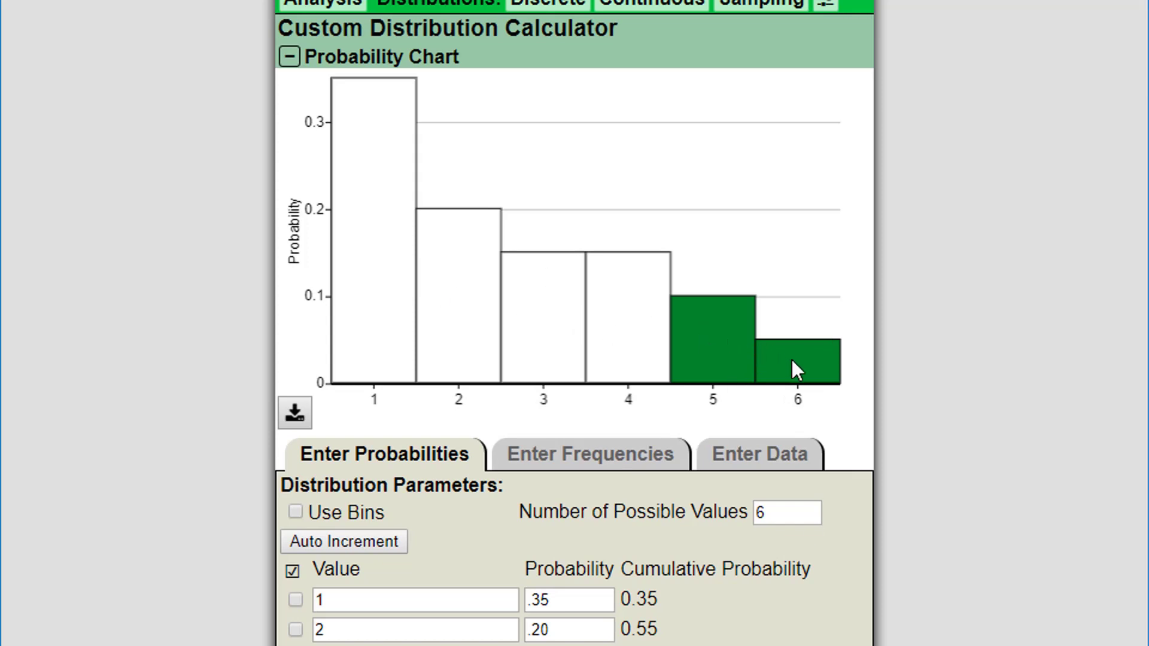
pyautogui.scroll(-5, 512, 411)
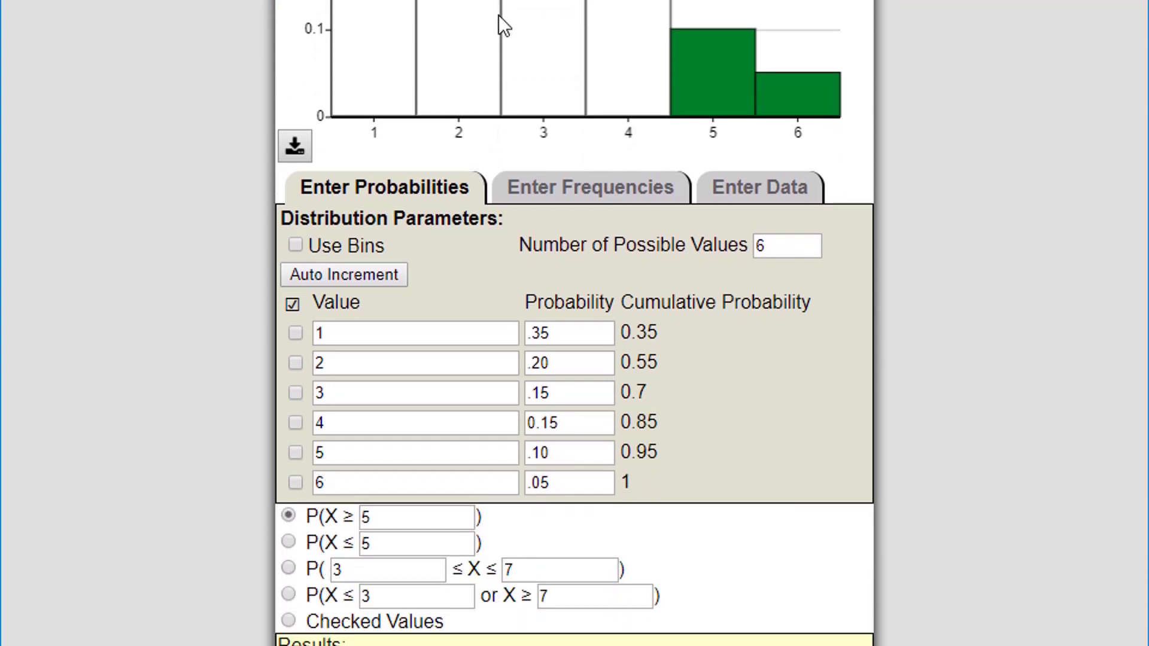
pyautogui.click(287, 568)
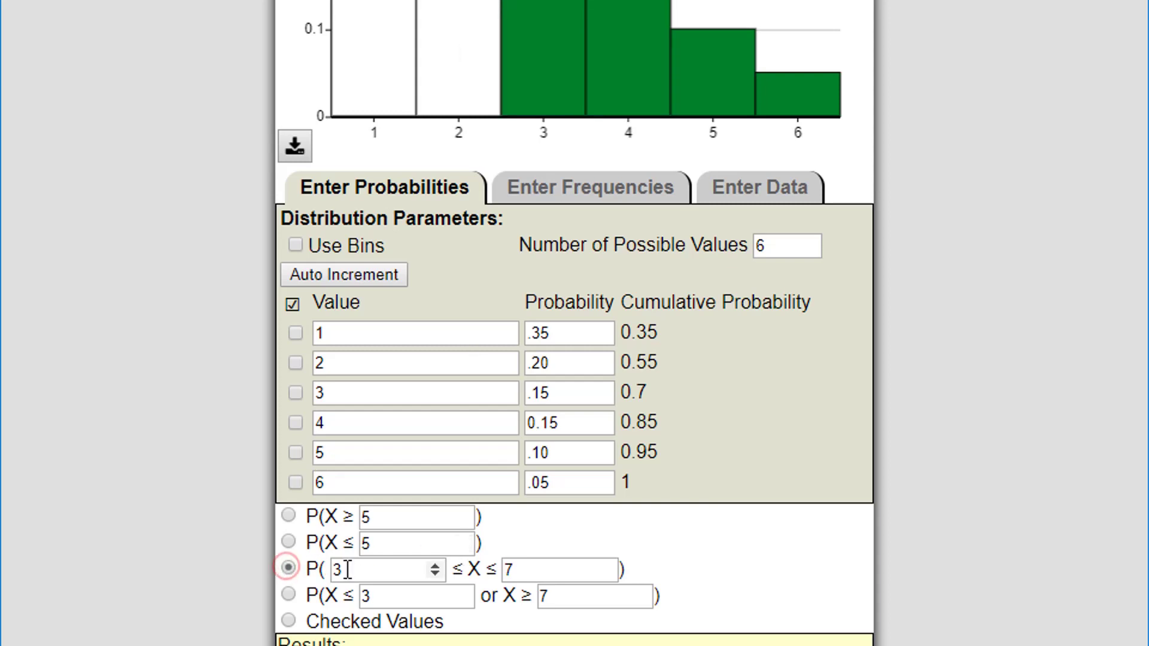
pyautogui.doubleClick(539, 569)
pyautogui.write('5')
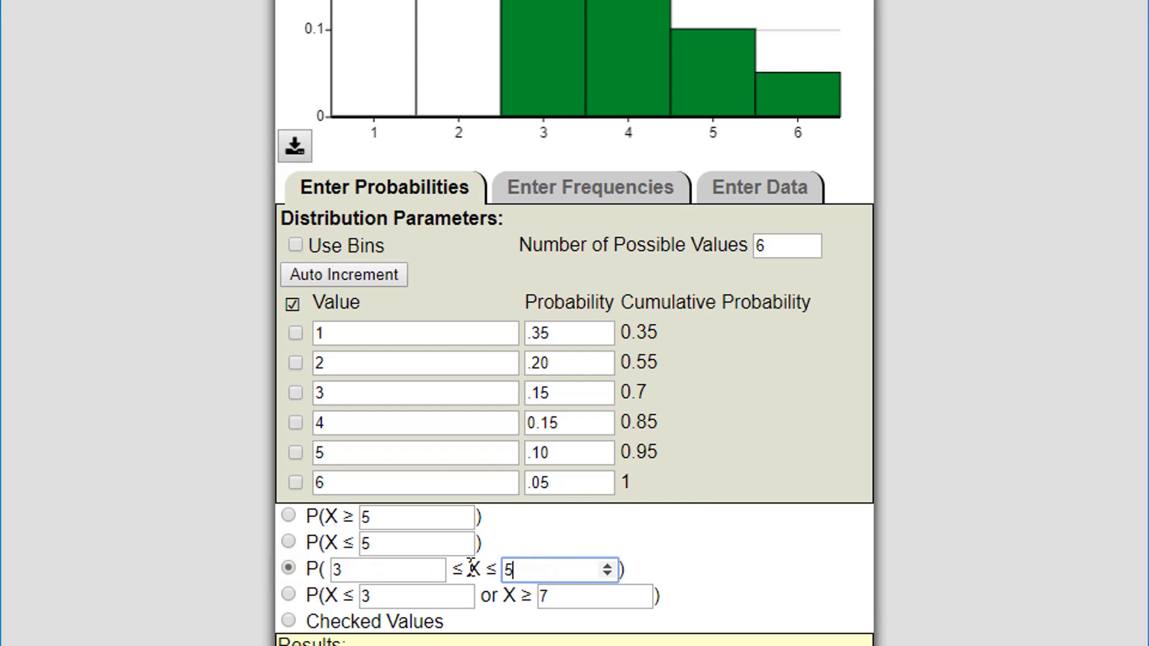
pyautogui.click(666, 547)
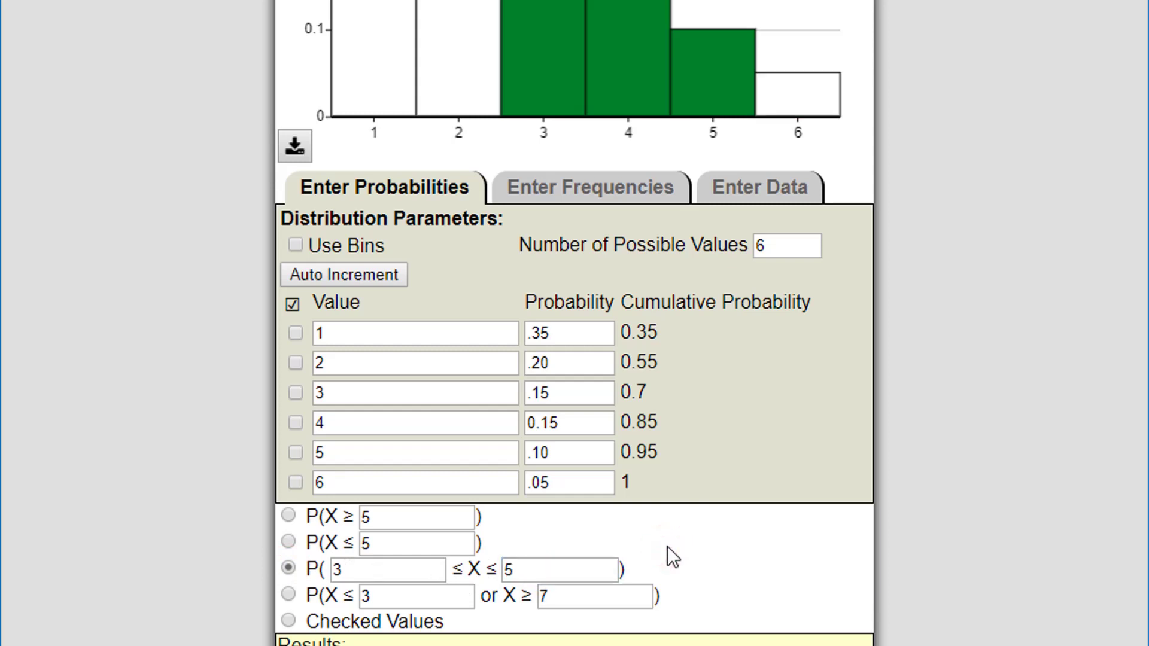
pyautogui.scroll(-2, 436, 636)
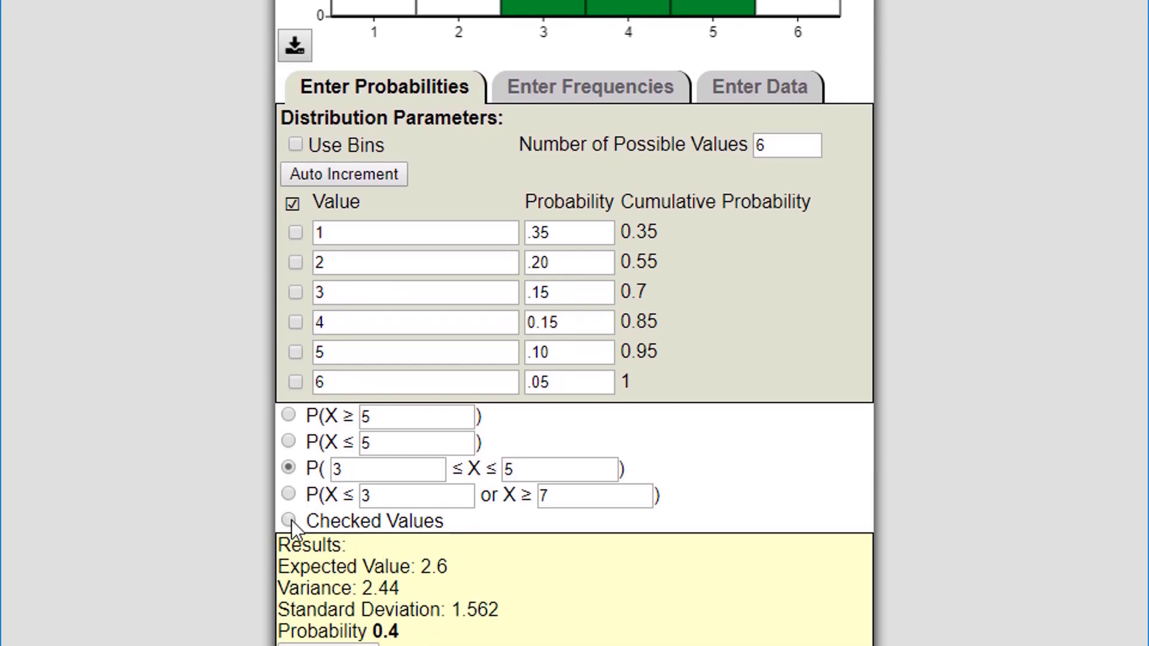
# Use Checked Values to shade values 1, 3 and 5 on the chart
pyautogui.click(290, 520)
pyautogui.click(296, 232)
pyautogui.click(296, 292)
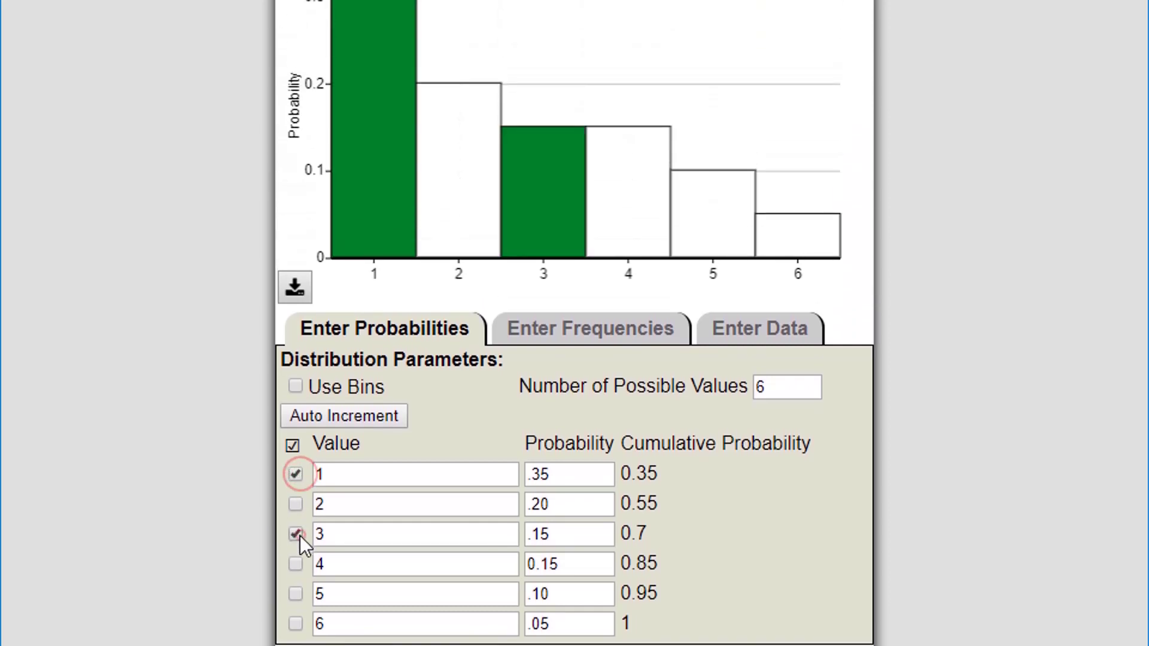
pyautogui.click(296, 594)
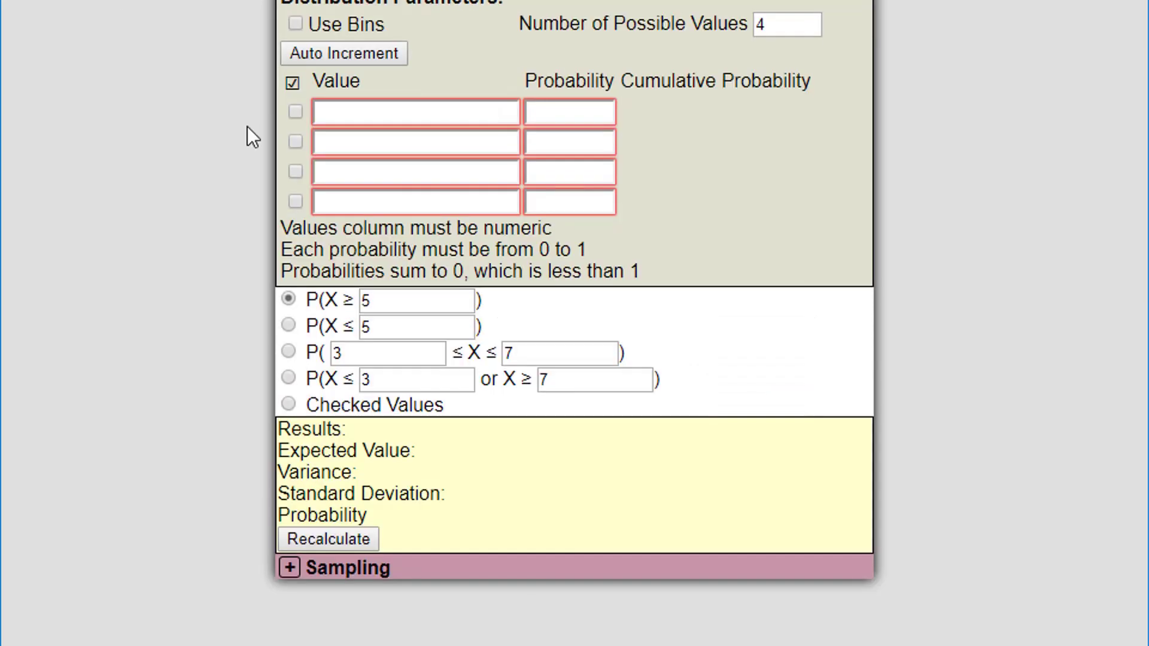
# Switch to frequency entry and clear the first value
pyautogui.scroll(2, 246, 127)
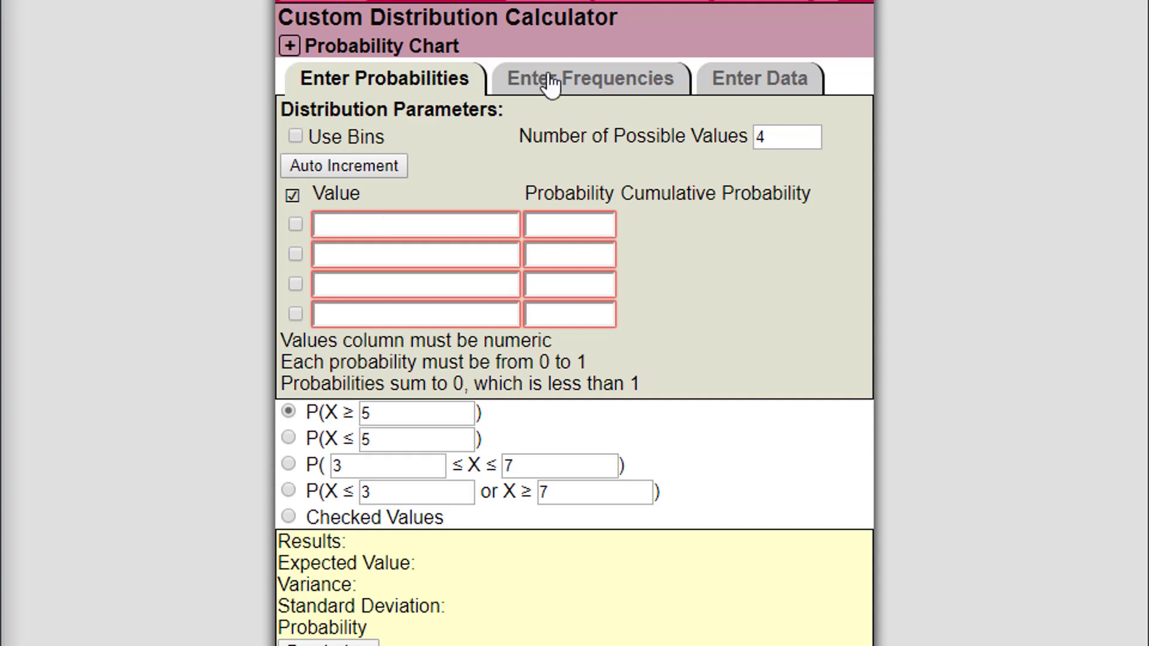
pyautogui.click(578, 93)
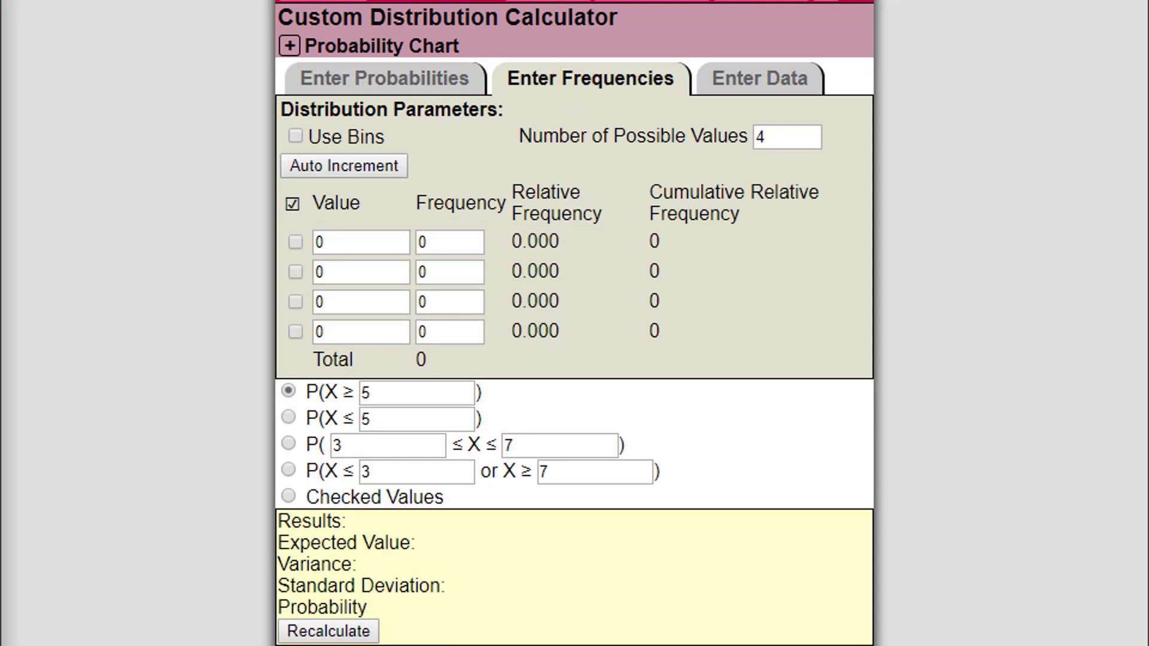
pyautogui.click(345, 241)
pyautogui.press('BackSpace')
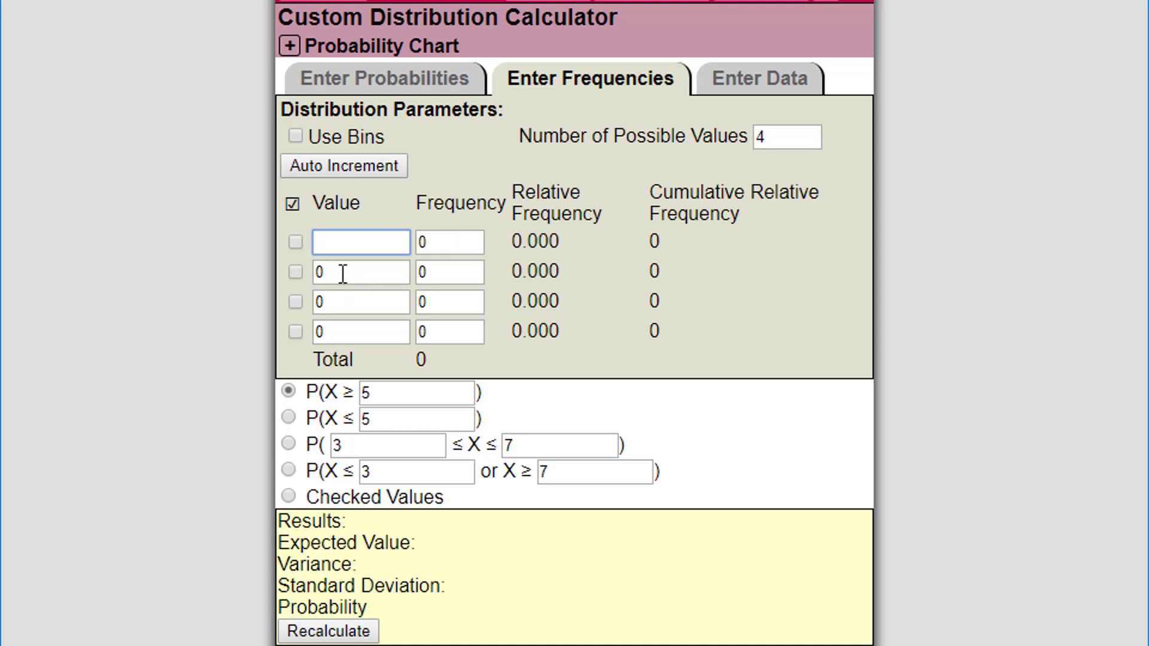
pyautogui.press('Tab')
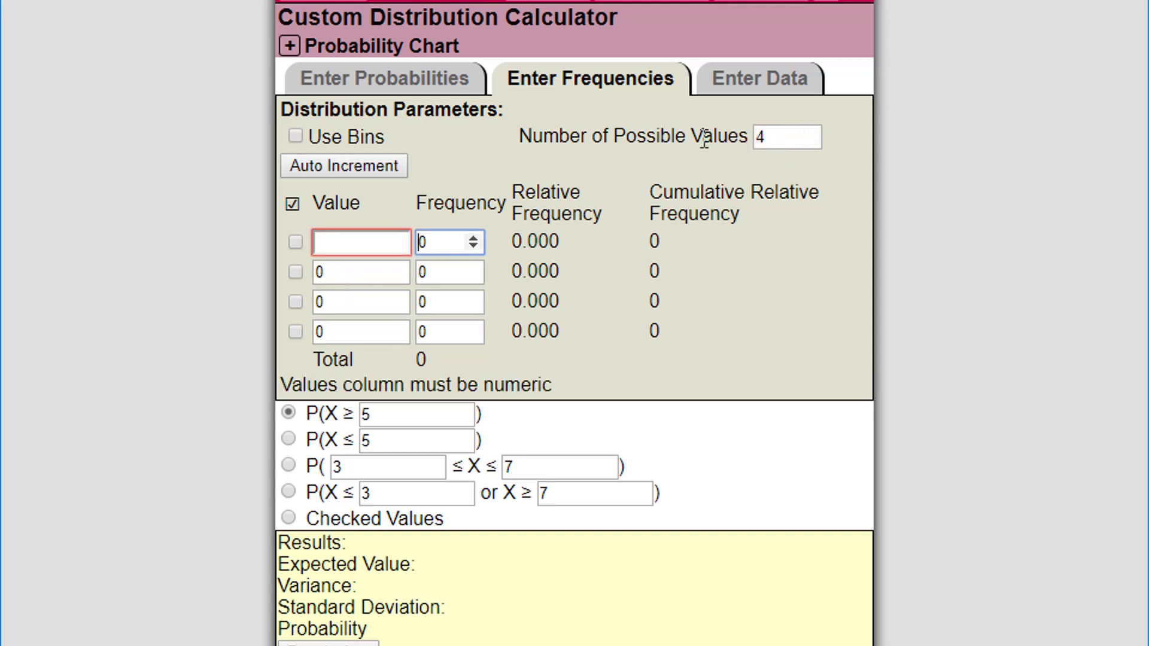
# Set the number of possible values to 5 and enter 2-4 as the first value
pyautogui.click(762, 146)
pyautogui.moveTo(704, 151); pyautogui.dragTo(687, 154)
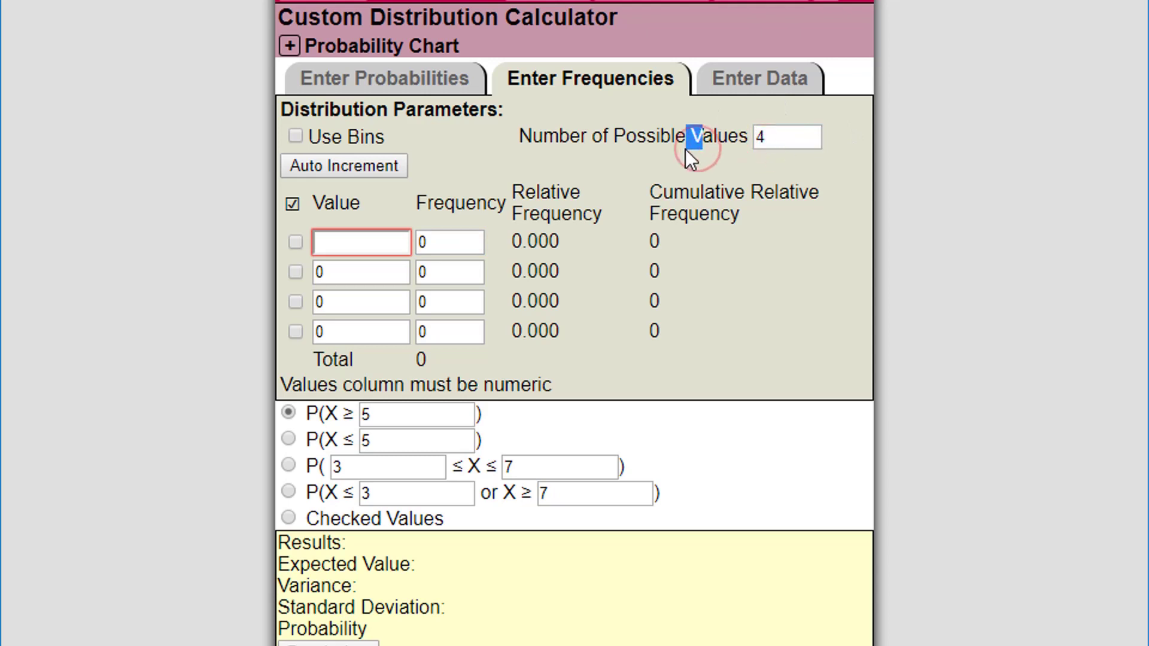
pyautogui.click(764, 148)
pyautogui.moveTo(765, 148); pyautogui.dragTo(741, 151)
pyautogui.write('1')
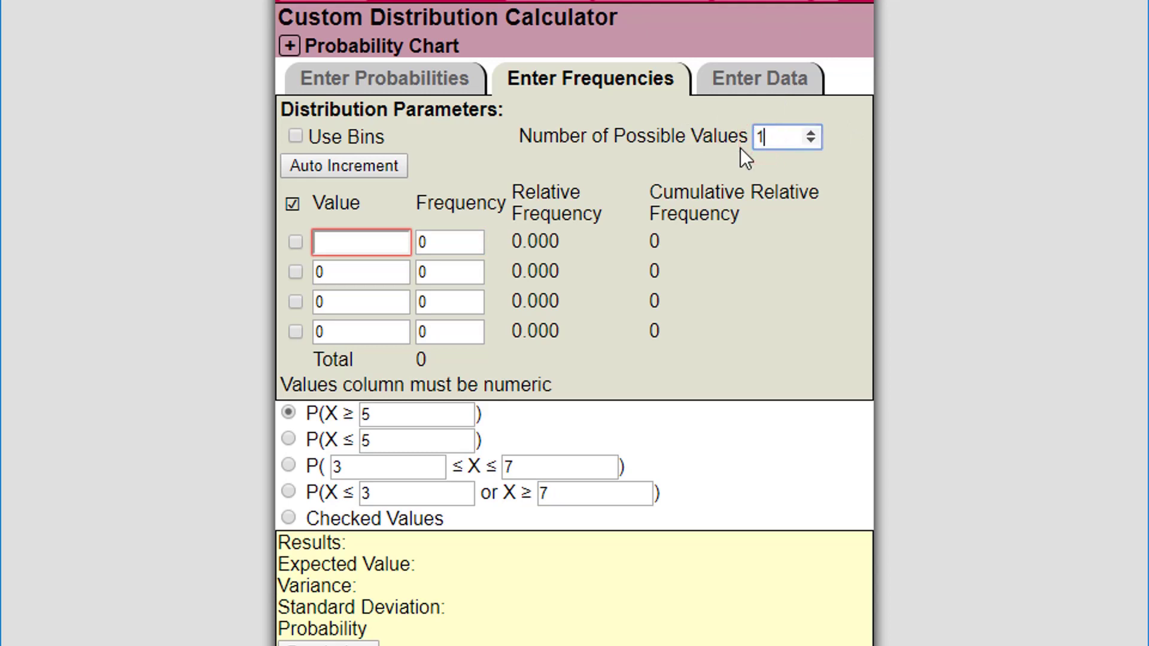
pyautogui.moveTo(777, 139); pyautogui.dragTo(715, 143)
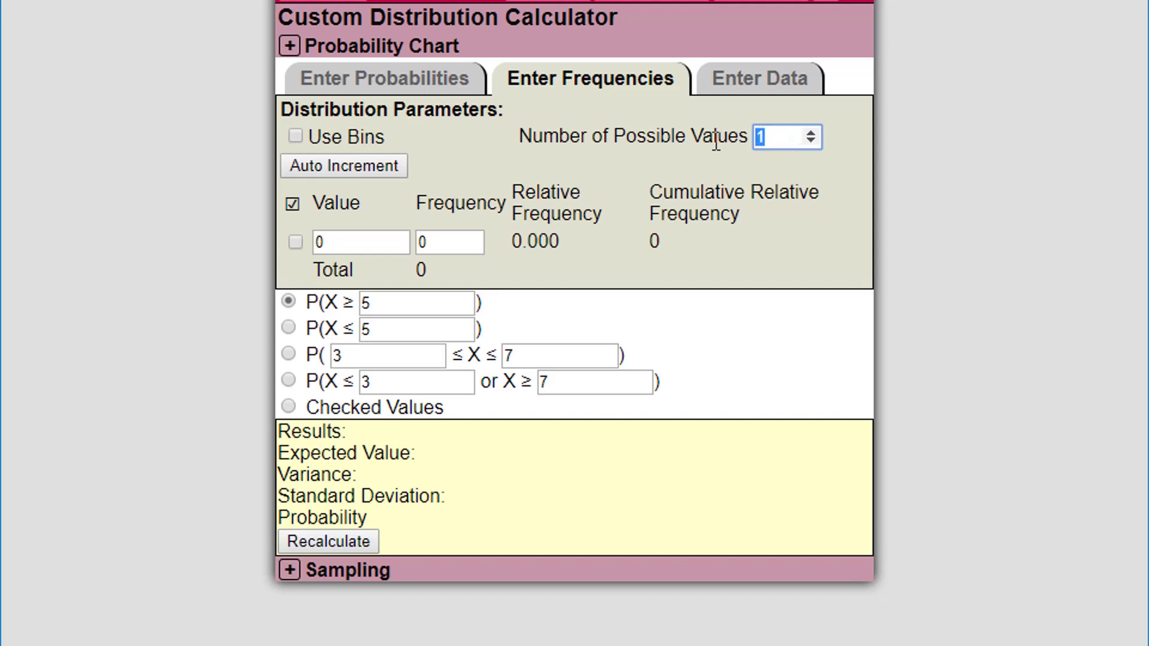
pyautogui.write('5')
pyautogui.press('Tab')
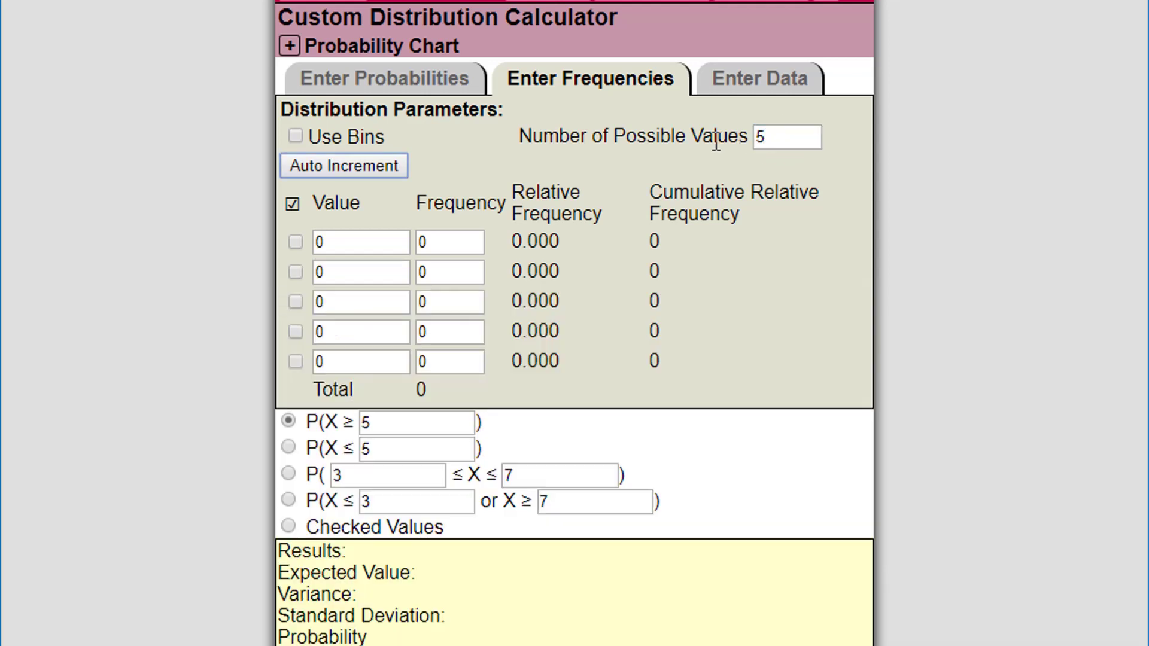
pyautogui.click(342, 239)
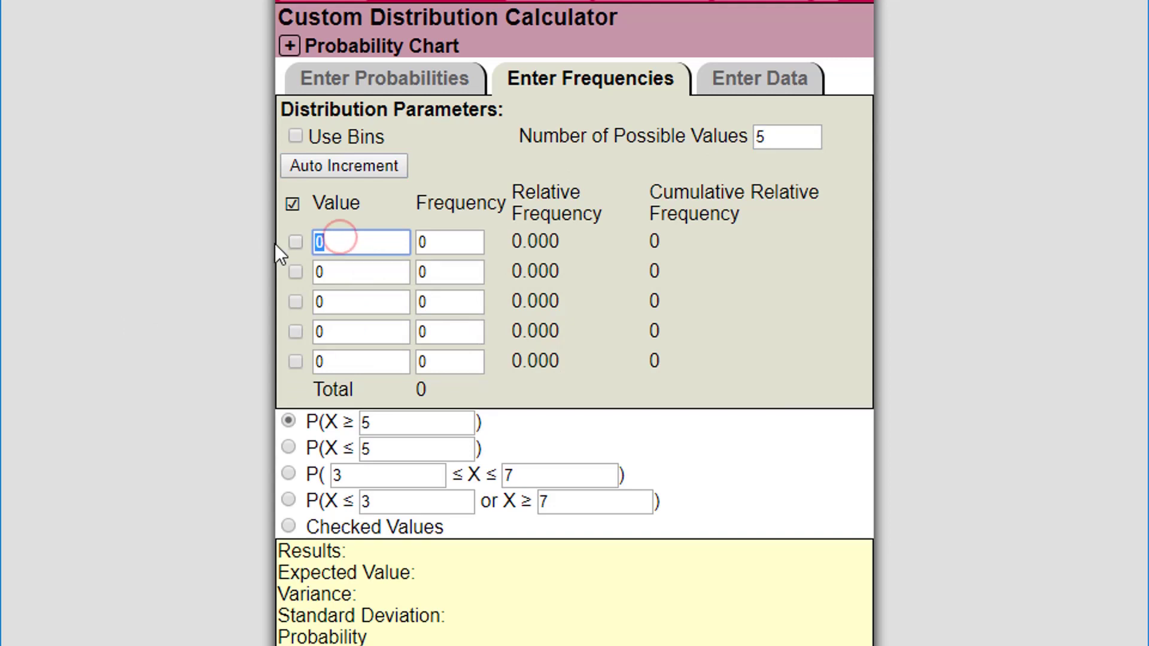
pyautogui.write('2-4')
pyautogui.press('Tab')
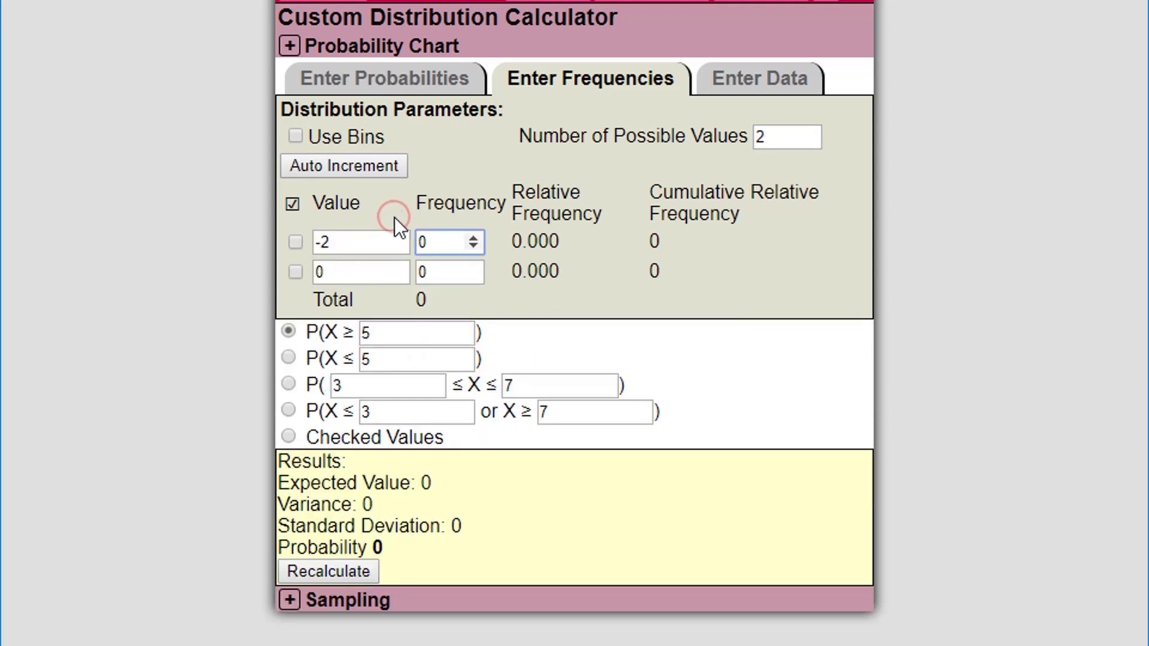
# Set 5 bins starting at 2-4 and auto-fill 5-7, 8-10, 11-13 and 14-16
pyautogui.click(296, 138)
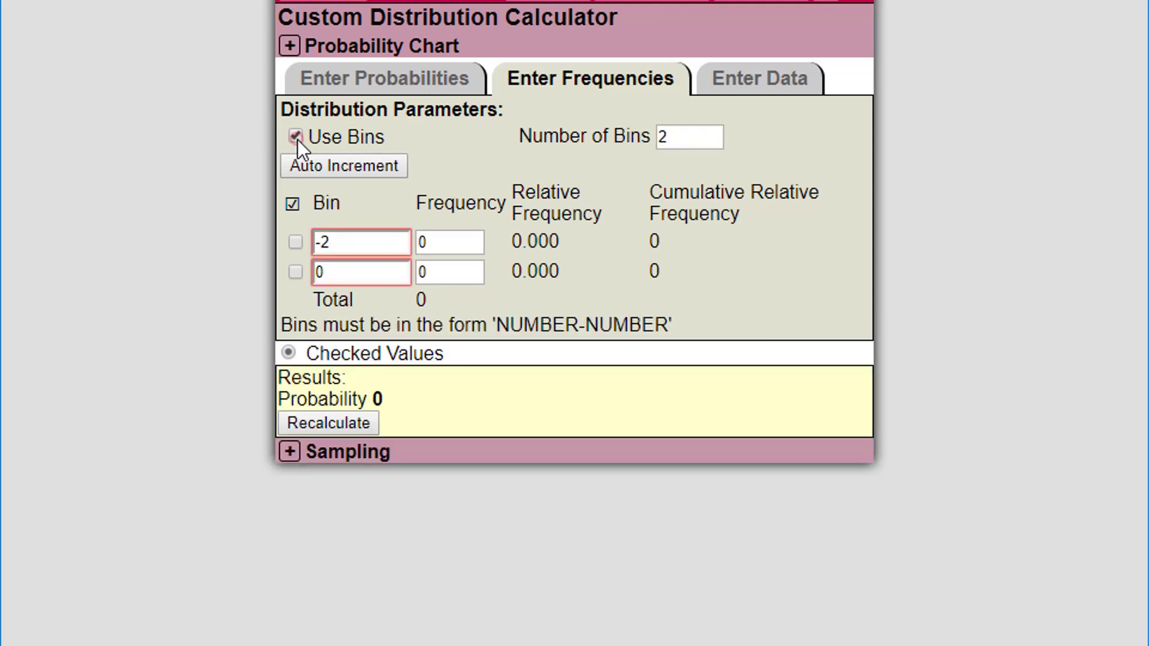
pyautogui.doubleClick(685, 138)
pyautogui.write('5')
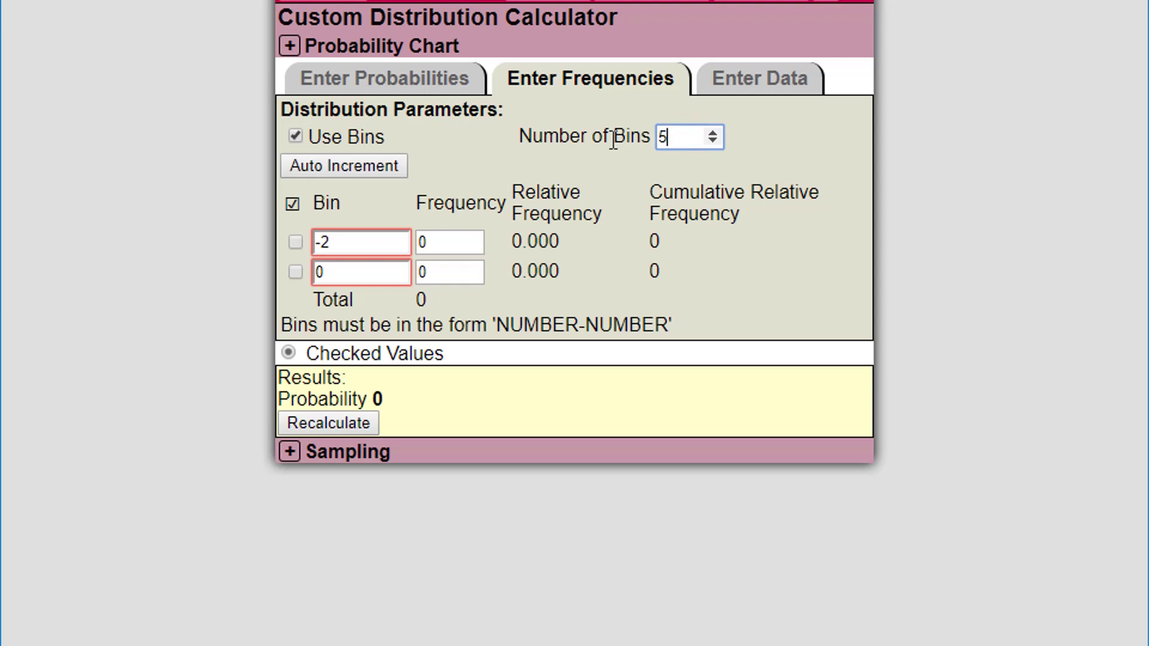
pyautogui.click(357, 242)
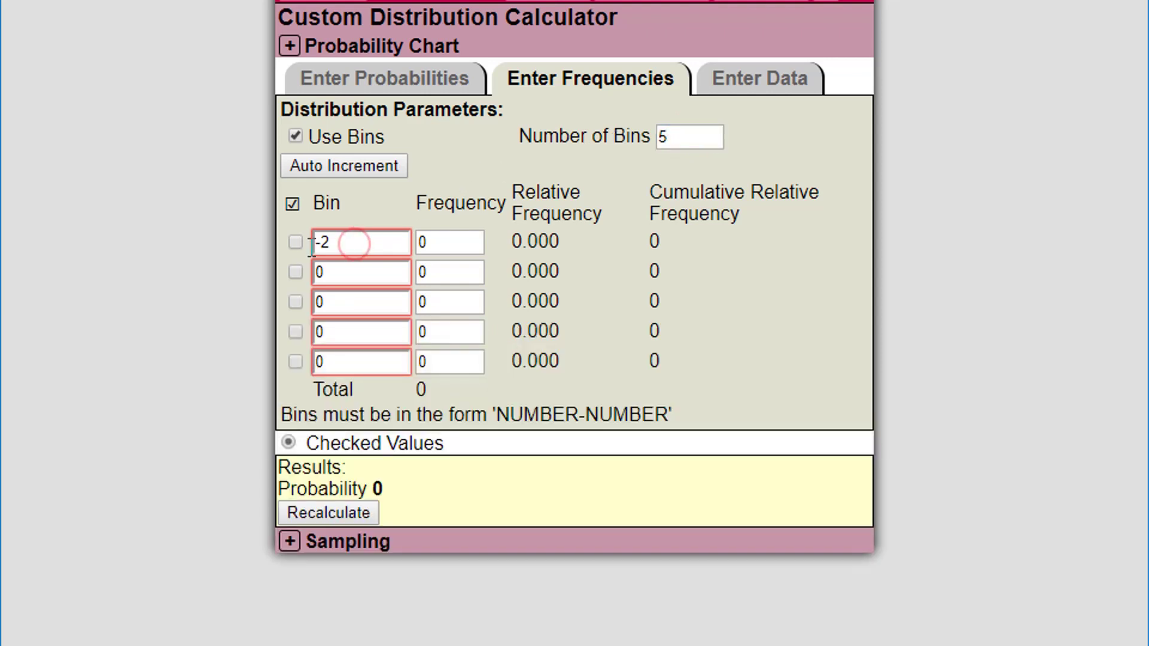
pyautogui.doubleClick(349, 241)
pyautogui.write('2-4')
pyautogui.click(366, 173)
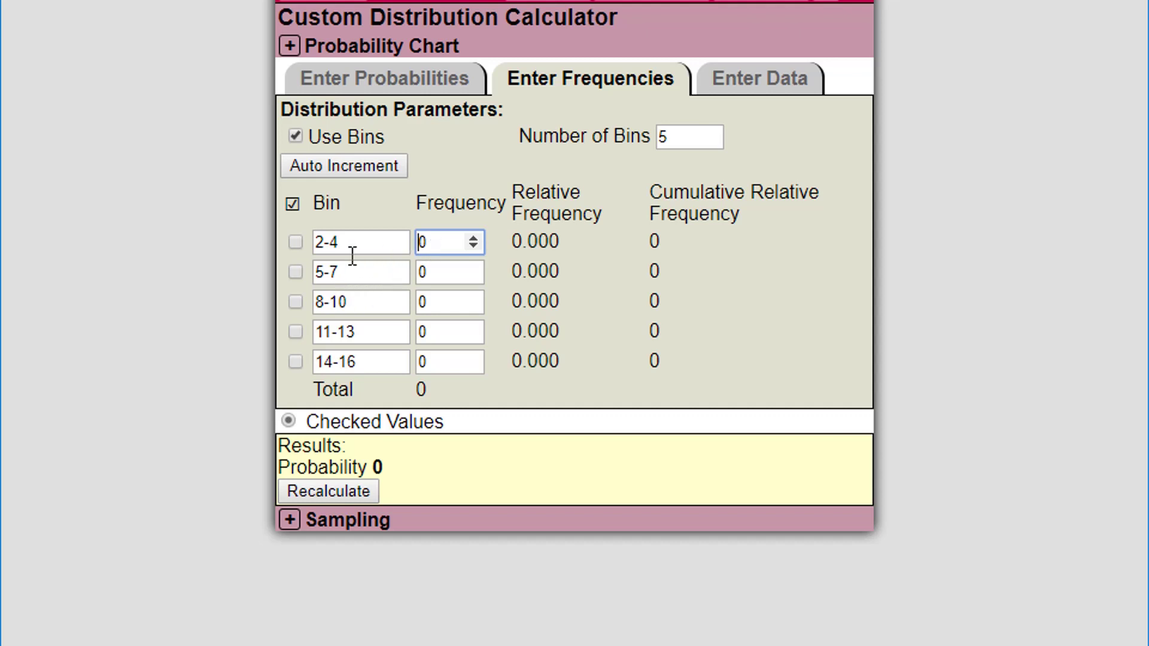
# Enter bin frequencies 30, 49, 25, 12 and 8, for a total of 124
pyautogui.doubleClick(435, 241)
pyautogui.write('30')
pyautogui.press('Tab')
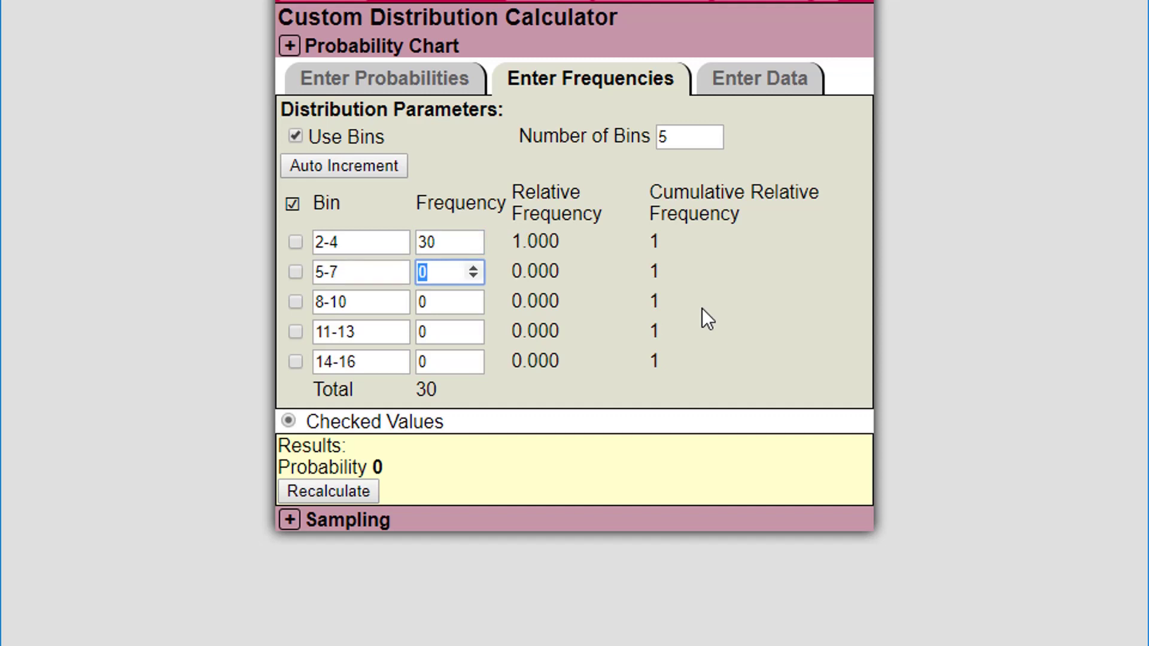
pyautogui.write('49')
pyautogui.press('Tab')
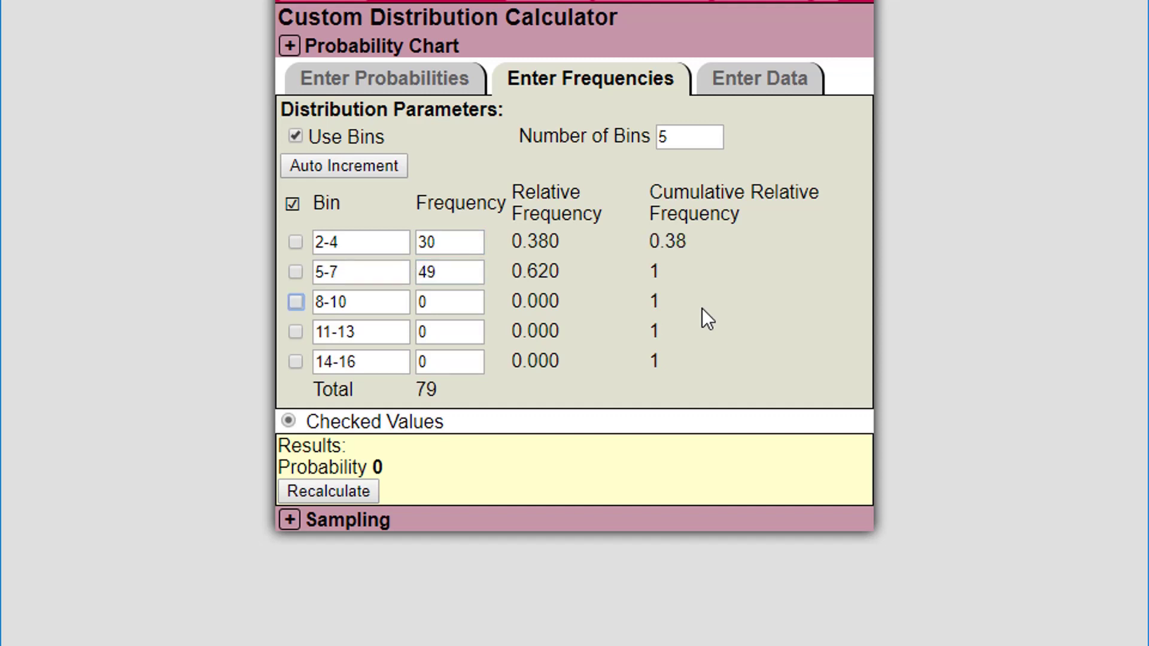
pyautogui.press('Tab')
pyautogui.press('Tab')
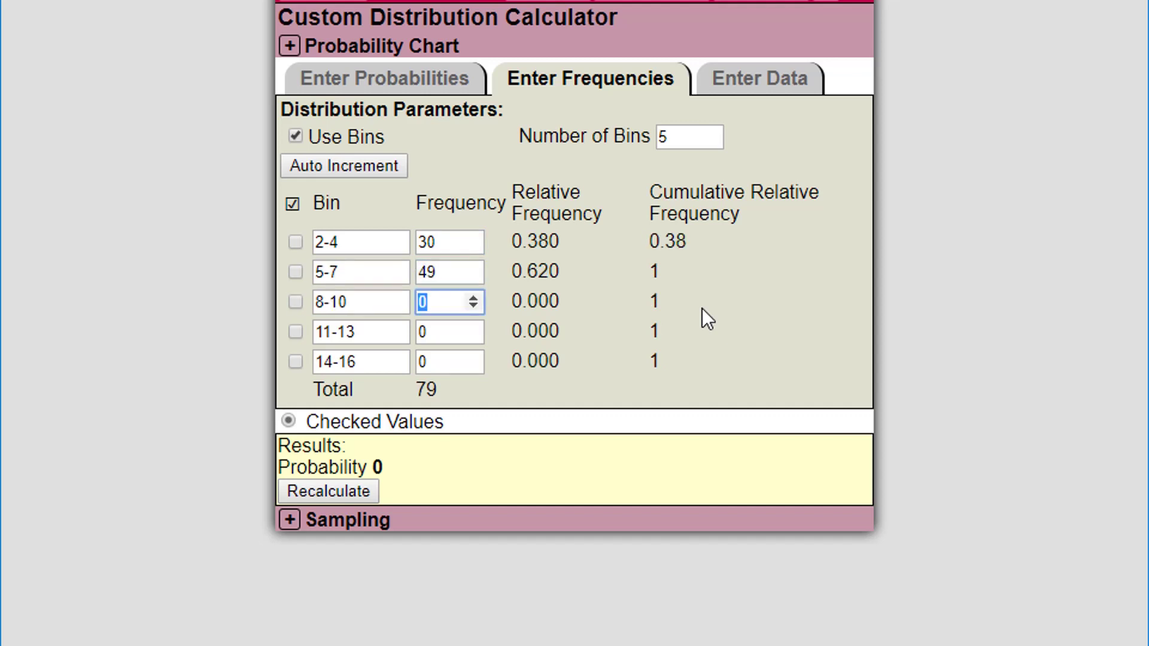
pyautogui.write('25')
pyautogui.press('Tab')
pyautogui.press('Tab')
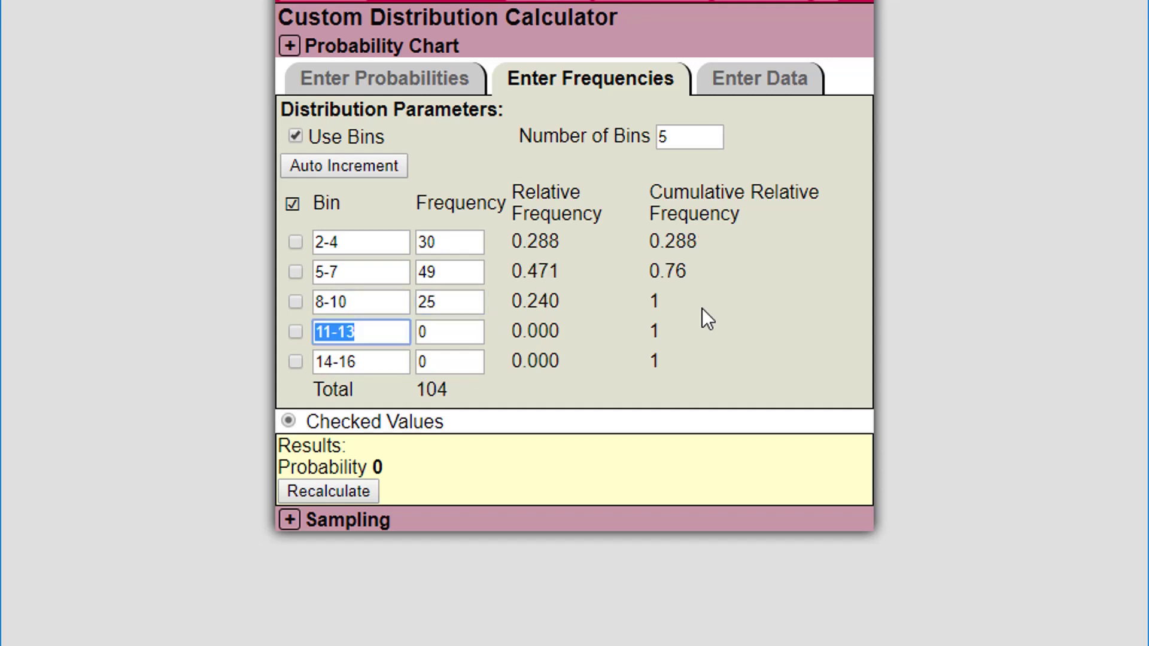
pyautogui.press('Tab')
pyautogui.write('12')
pyautogui.press('Tab')
pyautogui.press('Tab')
pyautogui.press('Tab')
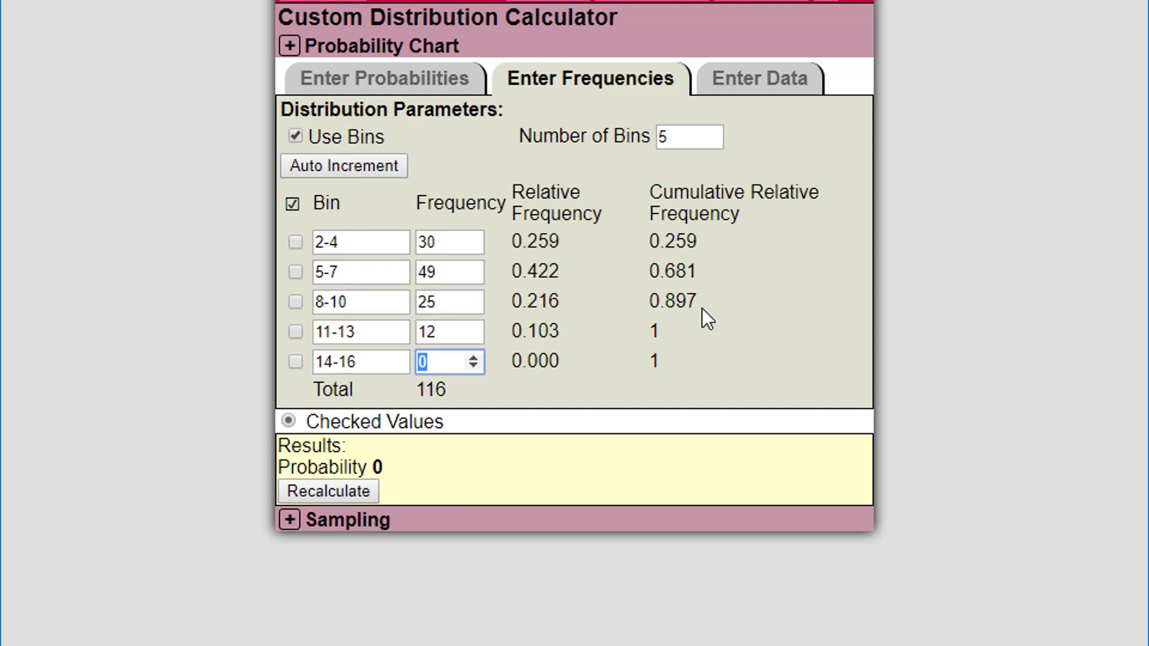
pyautogui.write('8')
pyautogui.press('Tab')
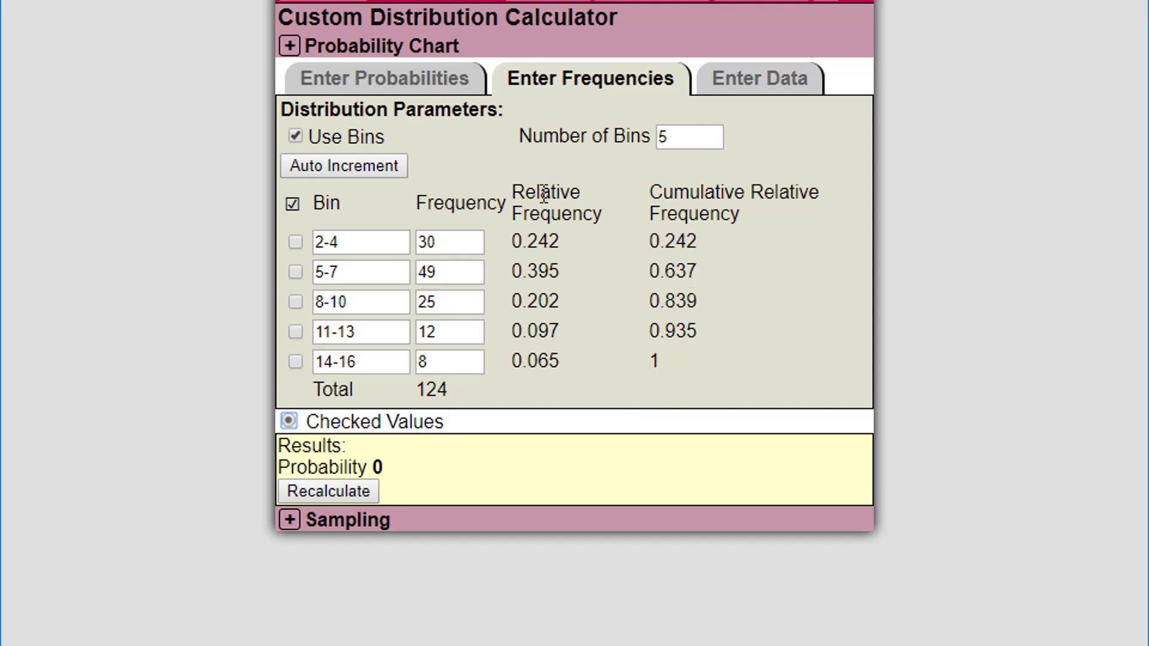
# Show the bin histogram and highlight bins 5-7, 8-10 and 11-13
pyautogui.click(290, 46)
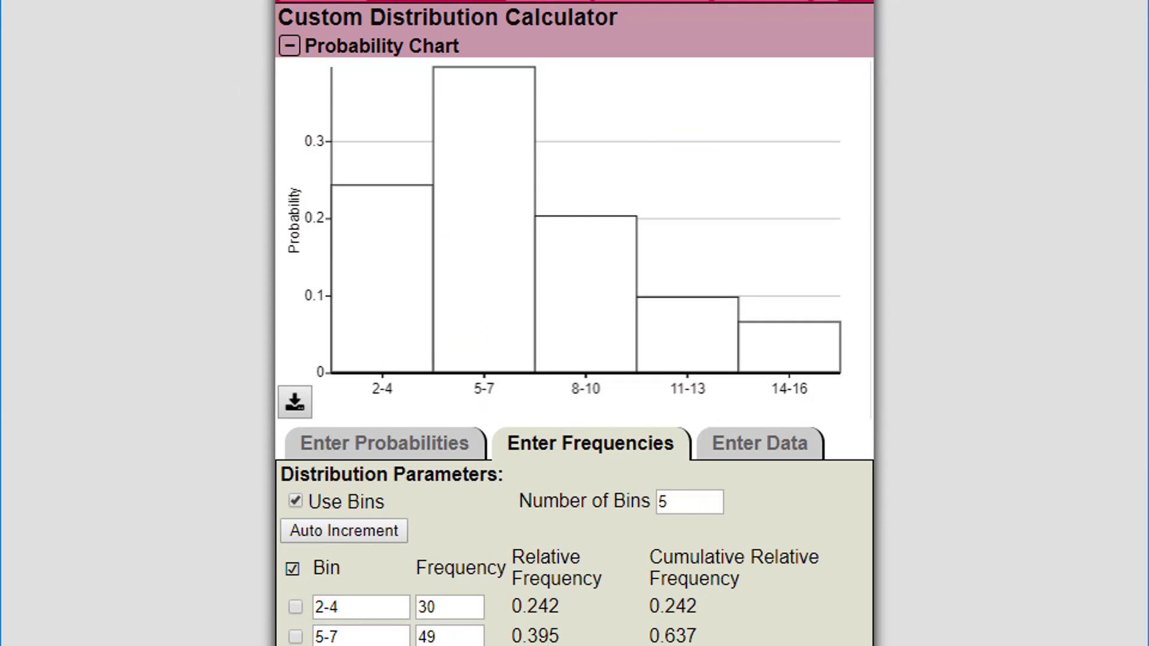
pyautogui.click(295, 636)
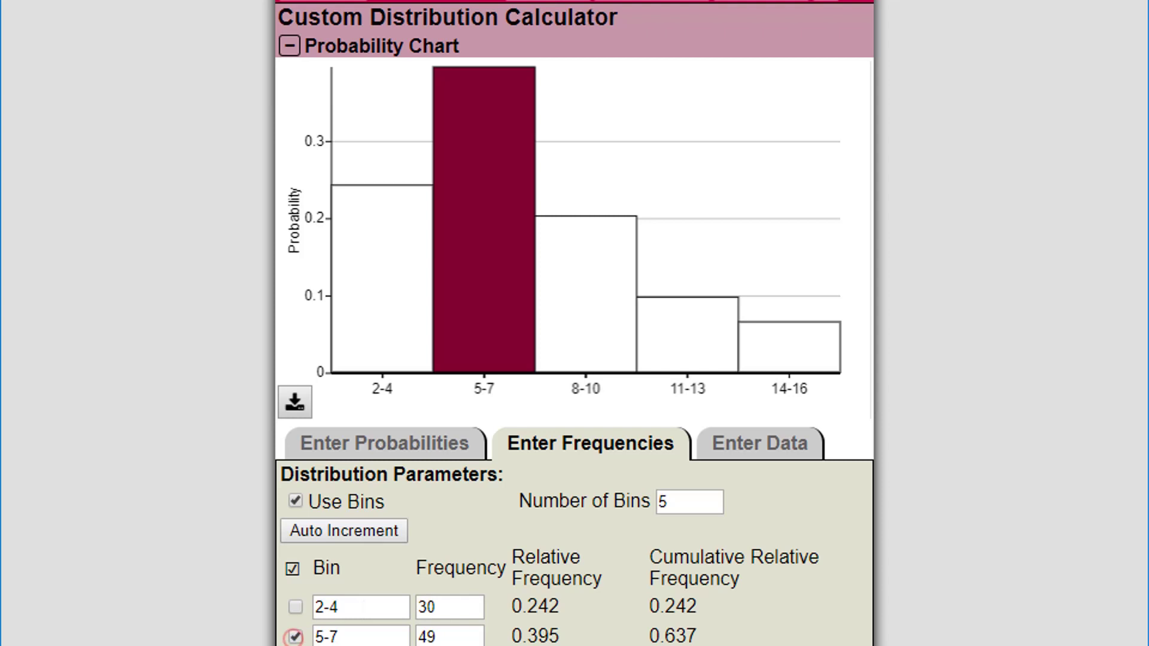
pyautogui.scroll(-2, 296, 569)
pyautogui.click(296, 530)
pyautogui.scroll(-1, 297, 515)
pyautogui.click(296, 493)
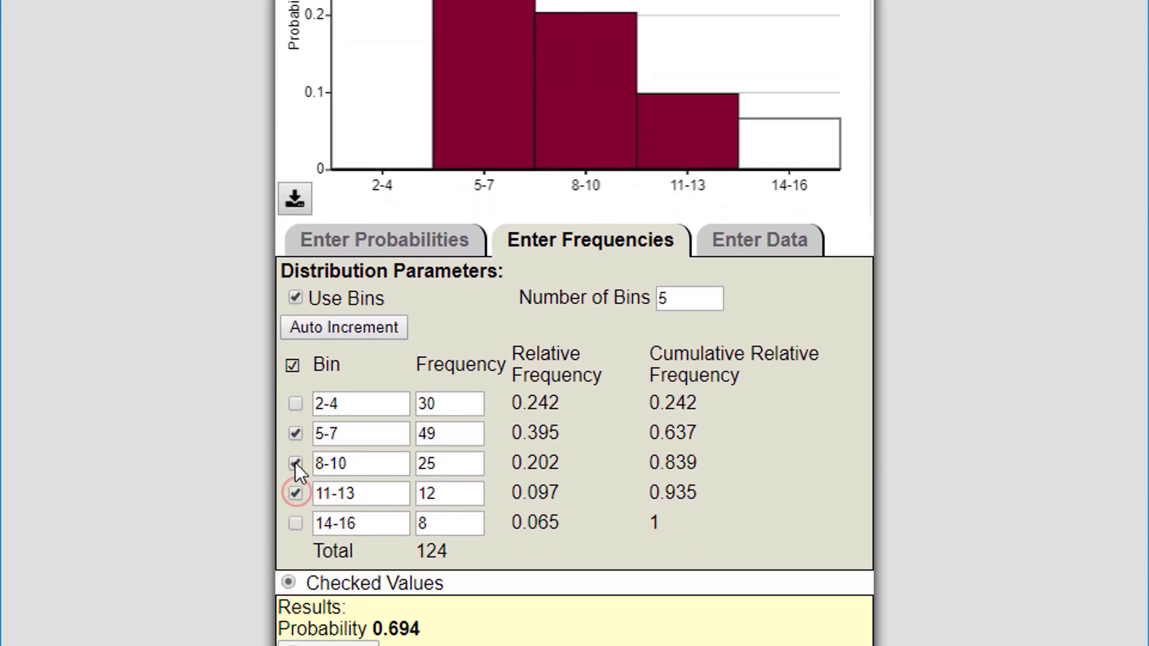
# Toggle bins 2-4 and 5-7 on and off, ending with every bin unchecked
pyautogui.click(295, 462)
pyautogui.click(295, 434)
pyautogui.click(295, 404)
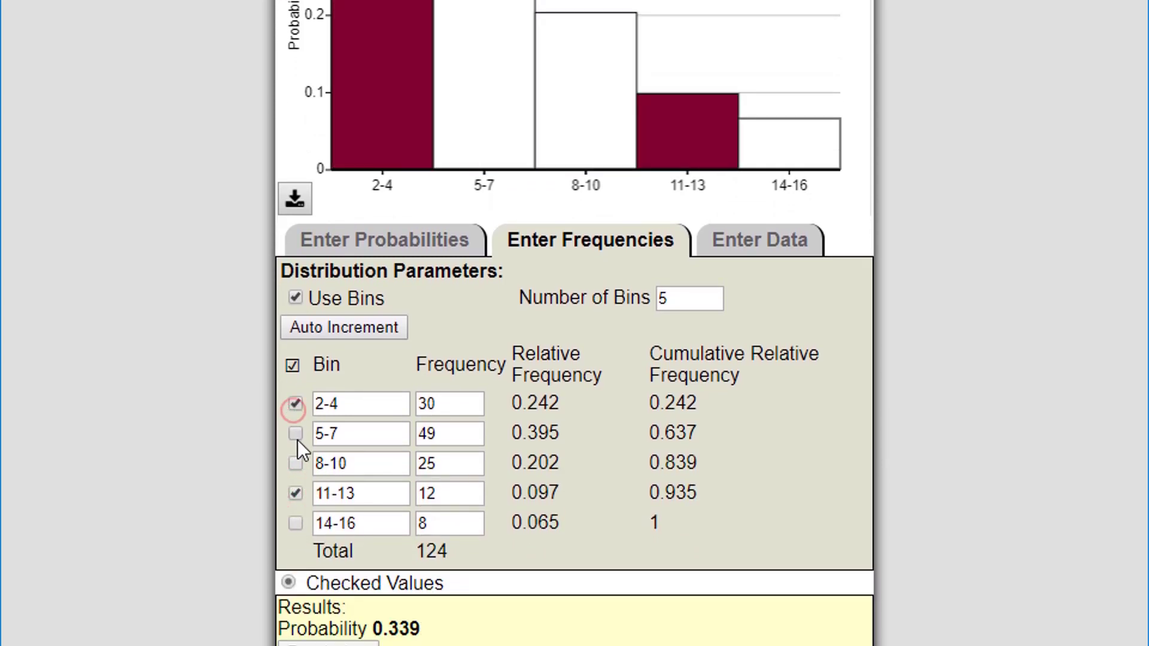
pyautogui.click(295, 433)
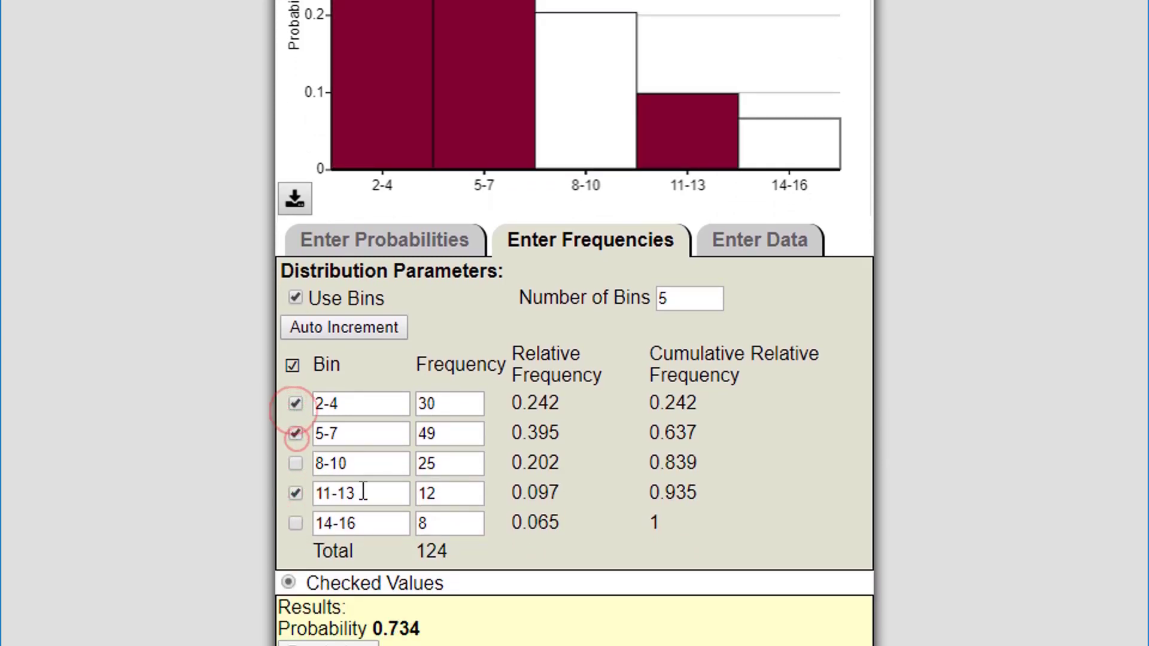
pyautogui.click(295, 403)
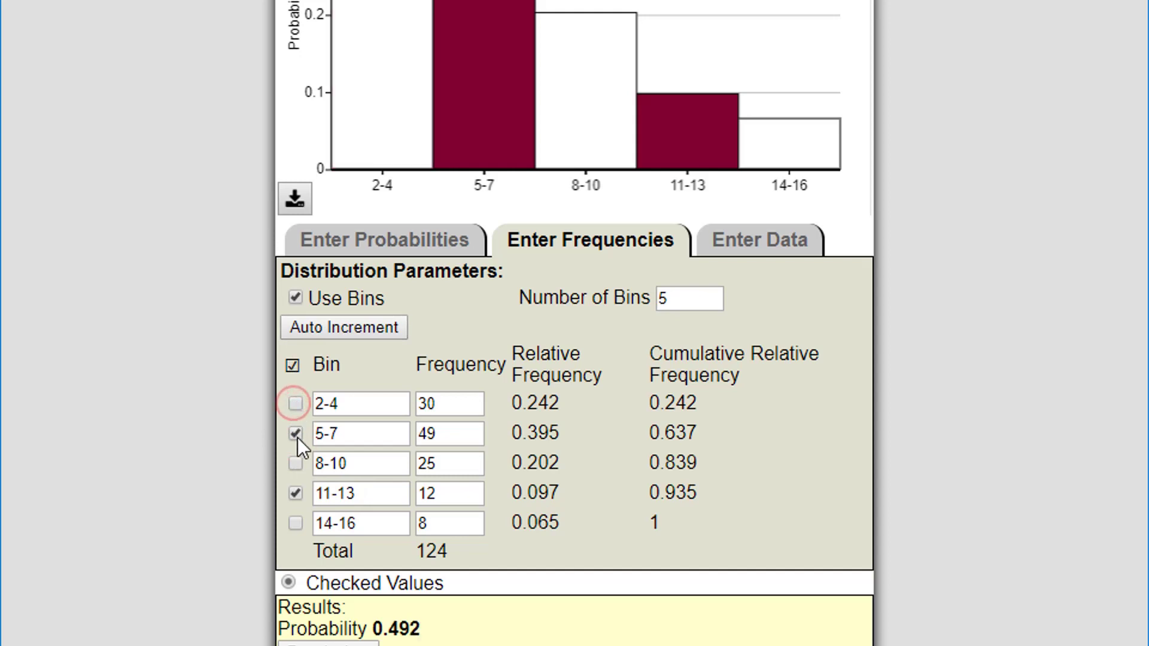
pyautogui.click(295, 434)
pyautogui.click(295, 493)
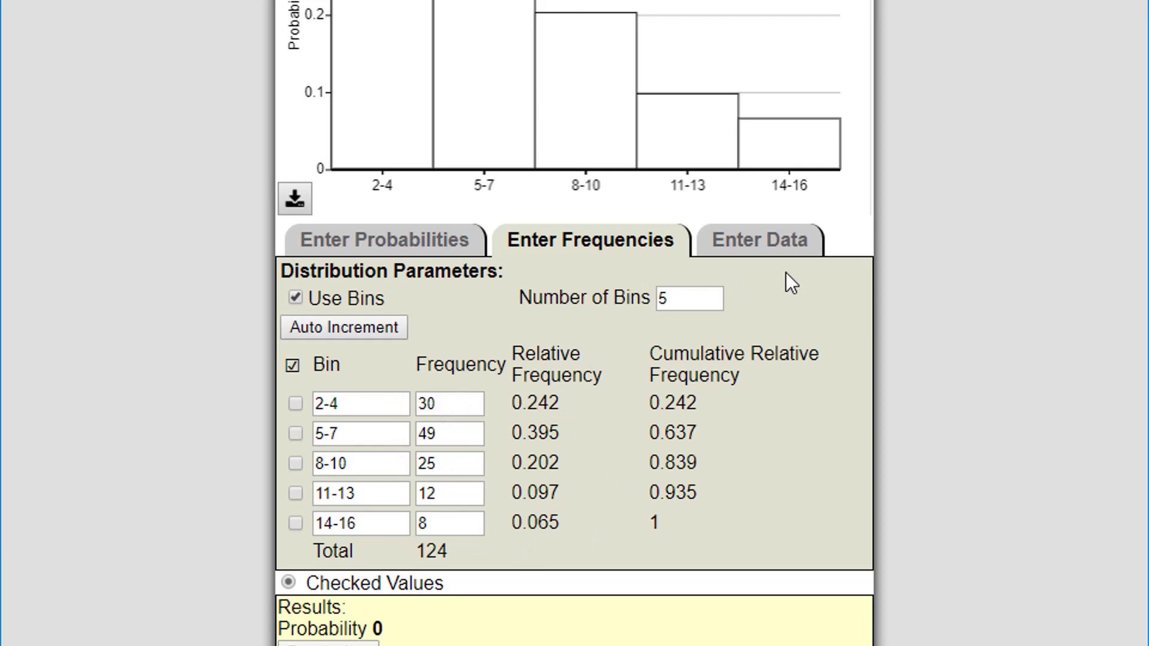
pyautogui.click(757, 257)
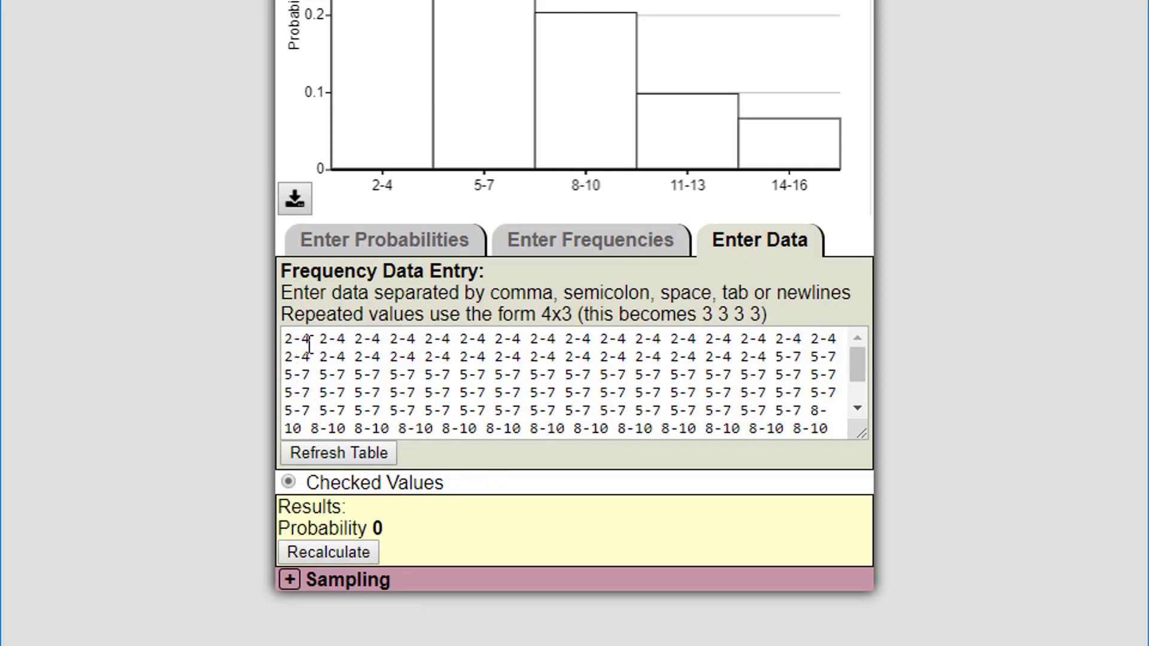
pyautogui.scroll(-1, 665, 376)
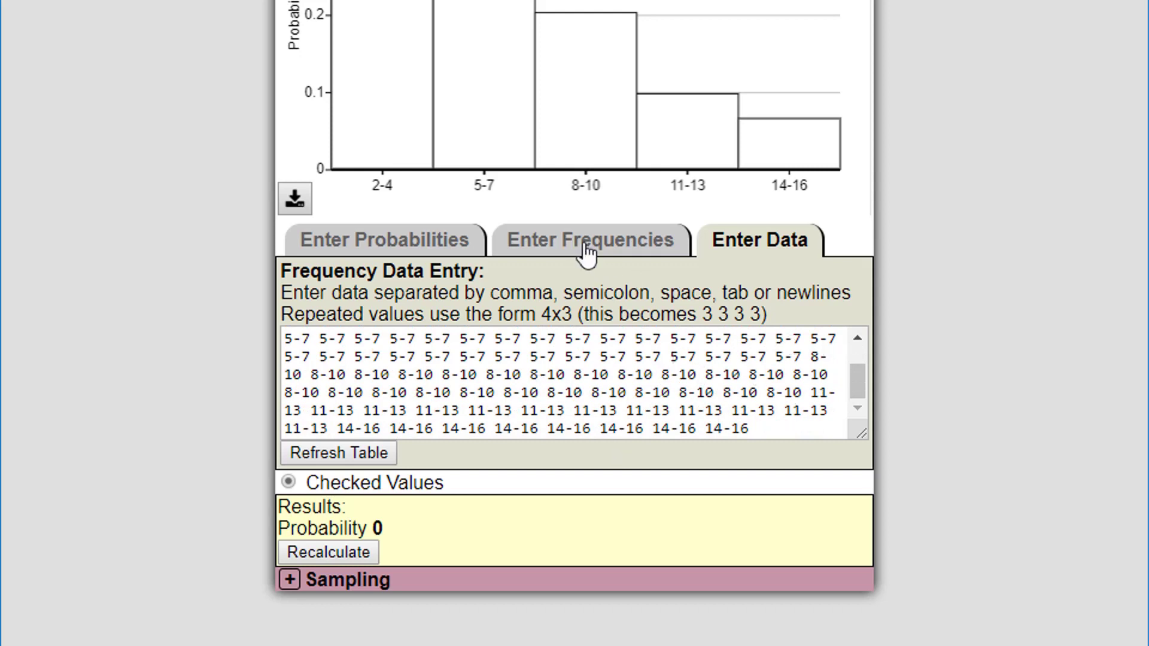
pyautogui.click(587, 253)
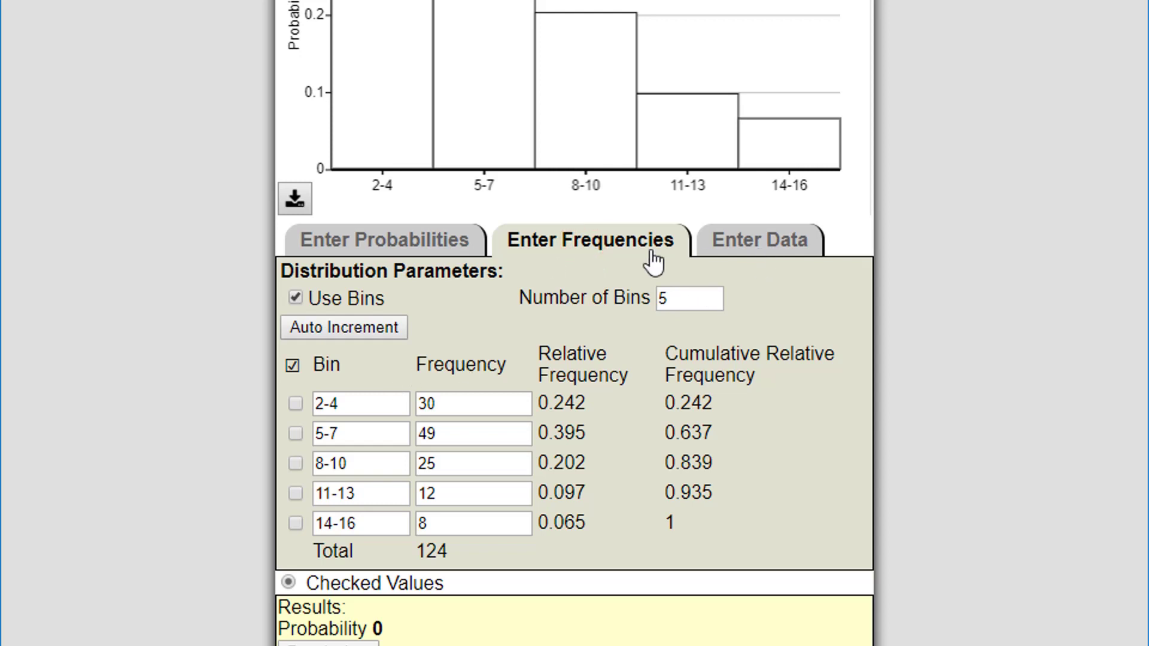
pyautogui.click(379, 249)
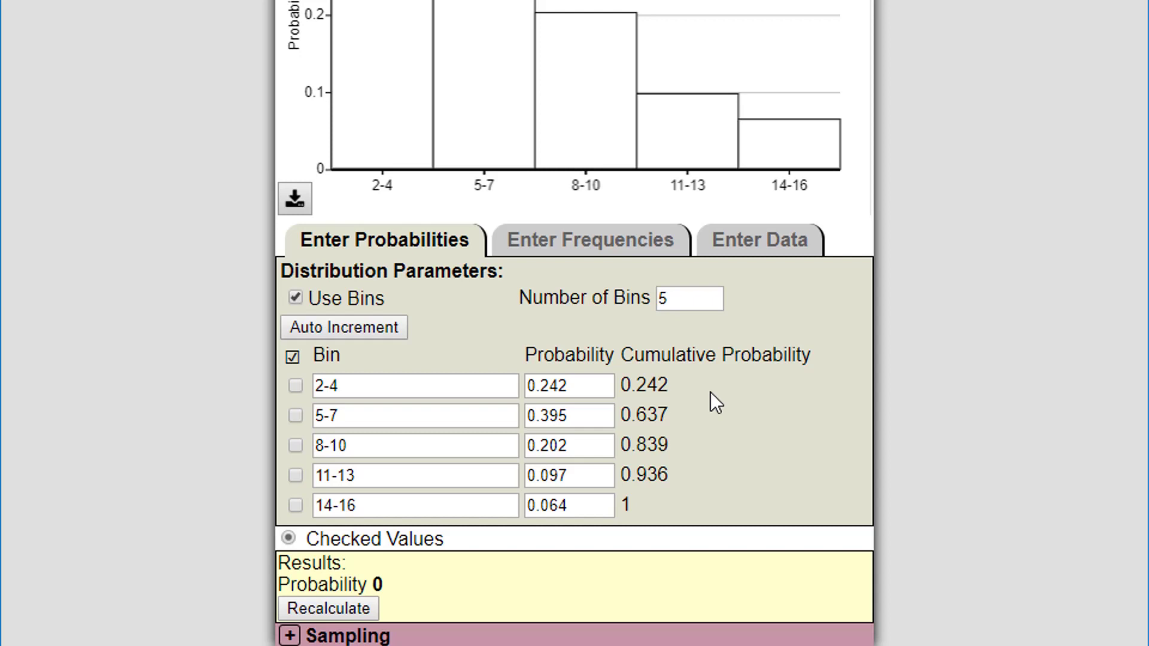
pyautogui.click(566, 244)
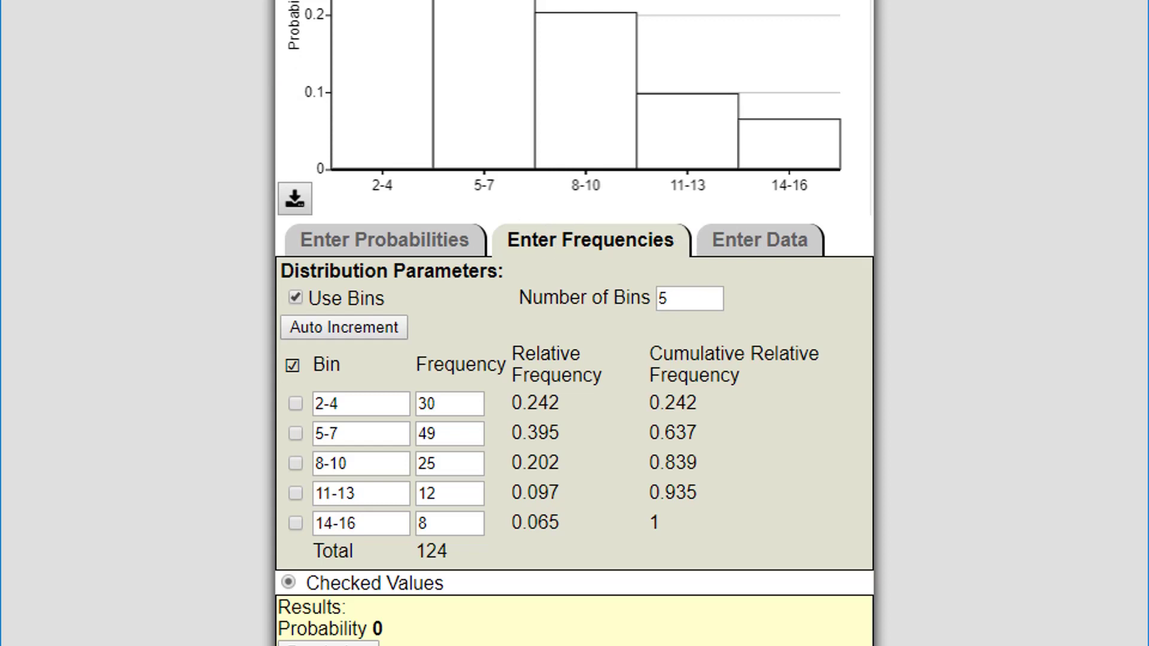
# Paste the semicolon-separated raw data for values 1–6 into the Enter Data box
pyautogui.scroll(3, 574, 324)
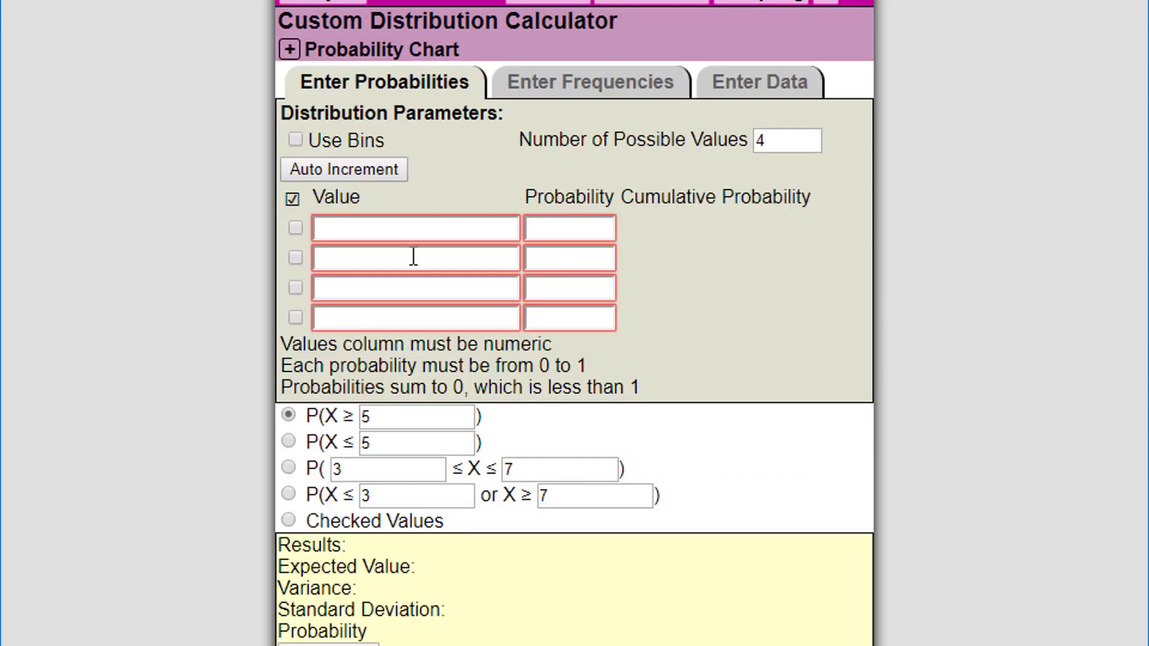
pyautogui.click(725, 89)
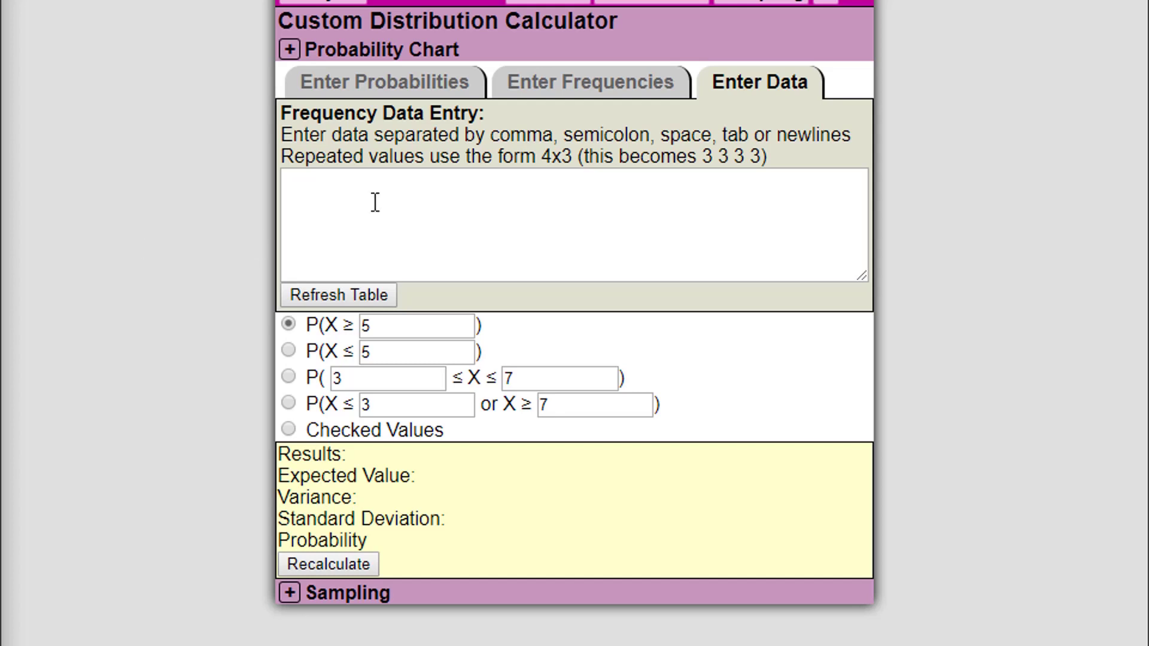
pyautogui.click(503, 230)
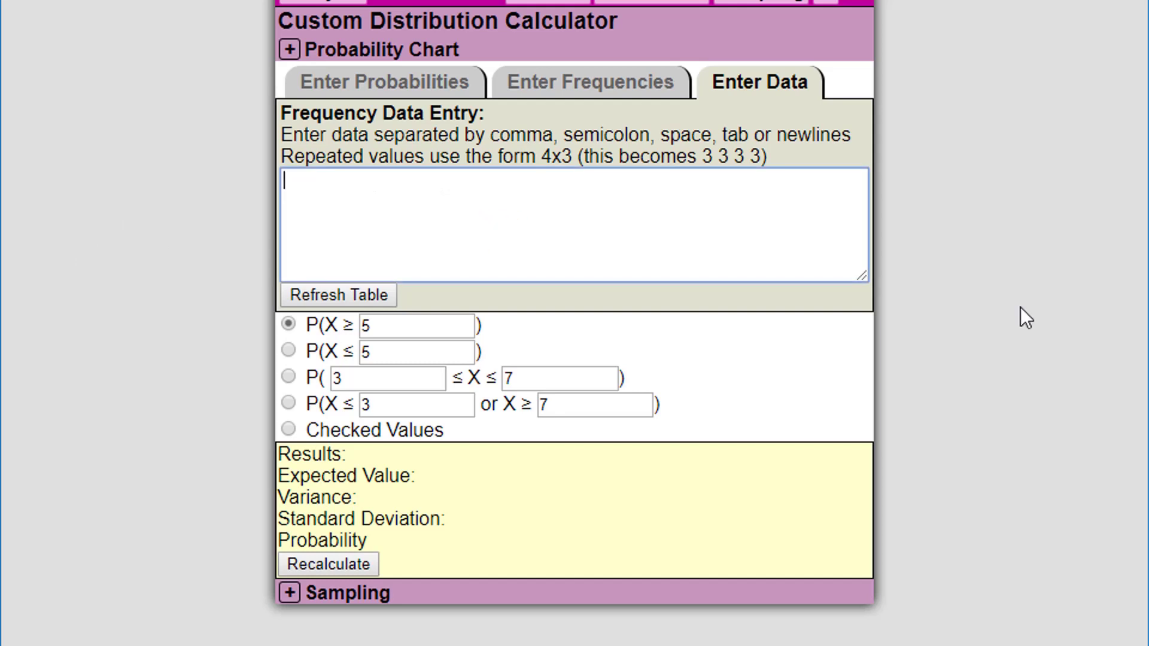
pyautogui.write('1; 1; 1; 1; 1; 1; 1; 1; 1; 1; 1 2; 2; 2; 2; 2; 2; 2; 2; 2; 2 3; 3; 3; 3; 3; 3; 3; 3; 3; 3; 3; 3; 3; 3; 3; 3 4; 4; 4; 4; 4; 4 5; 5; 5; 5; 5 6; 6')
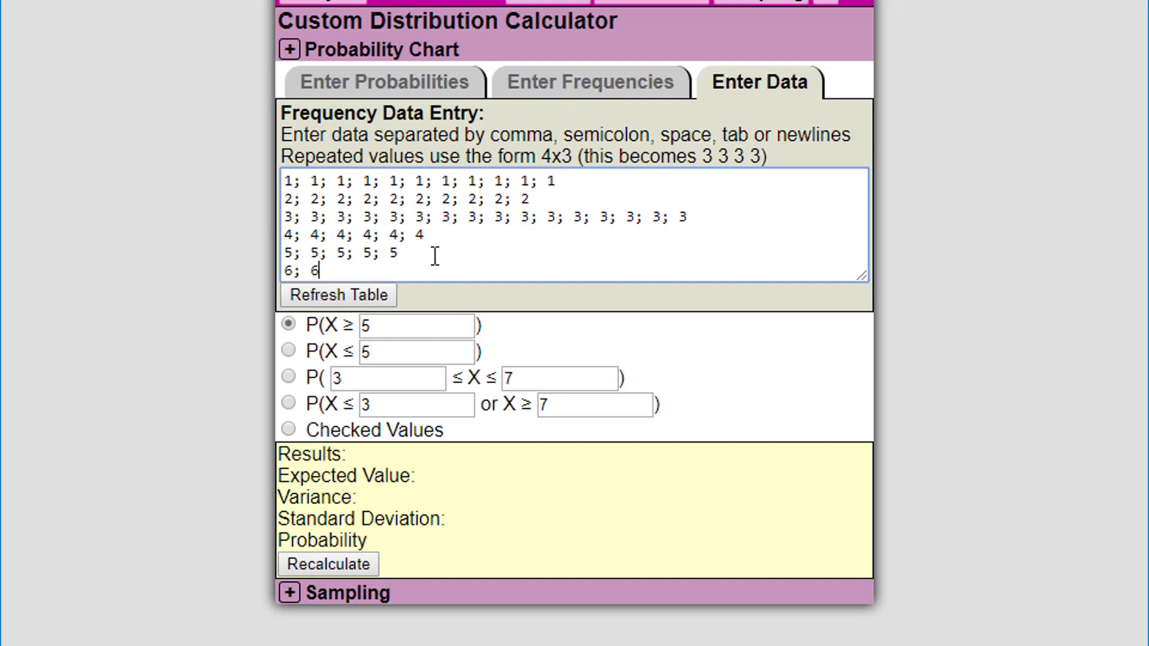
# Refresh the table to tally frequencies 11, 10, 16, 6, 5, 2 (total 50)
pyautogui.click(318, 302)
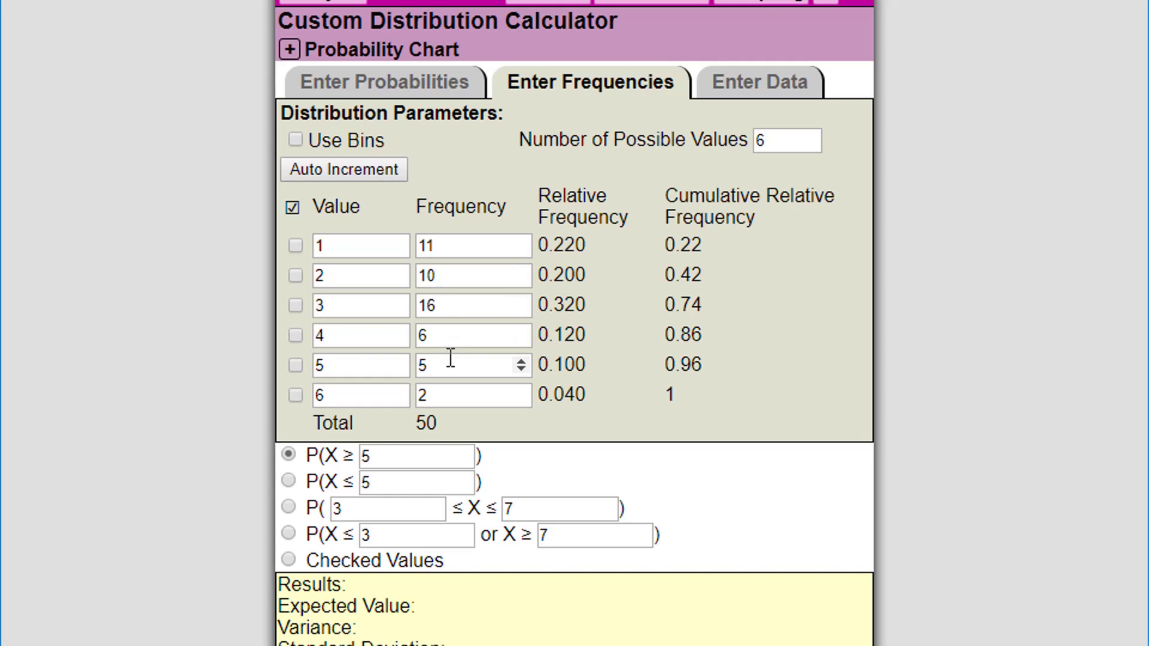
pyautogui.click(725, 96)
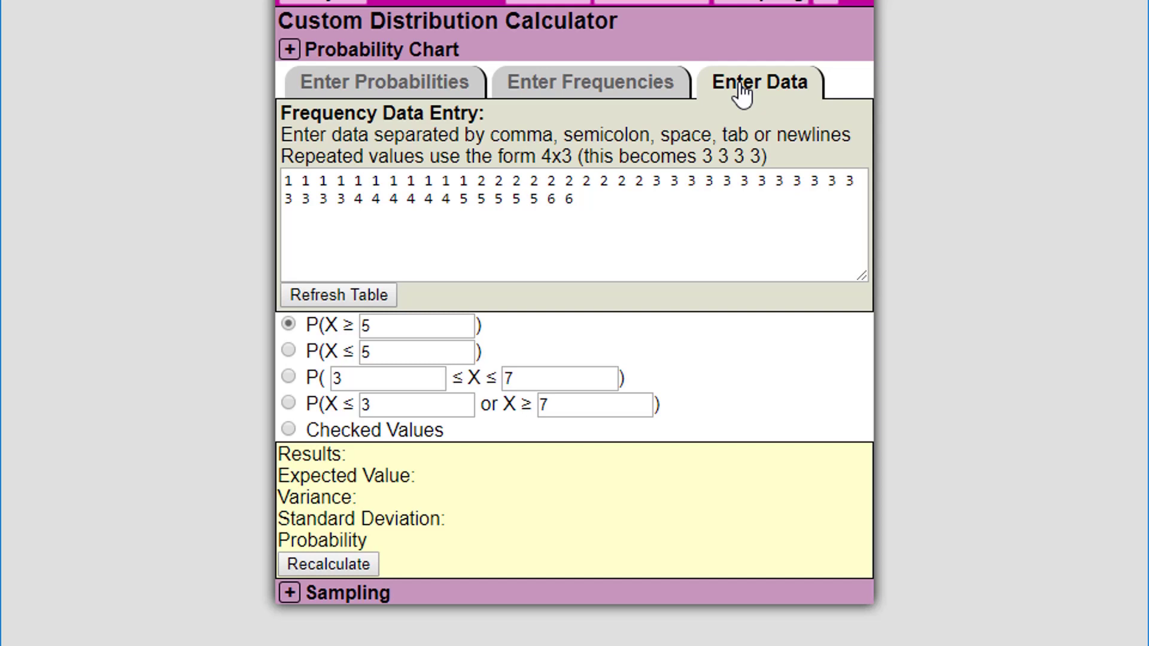
pyautogui.click(607, 210)
pyautogui.click(587, 92)
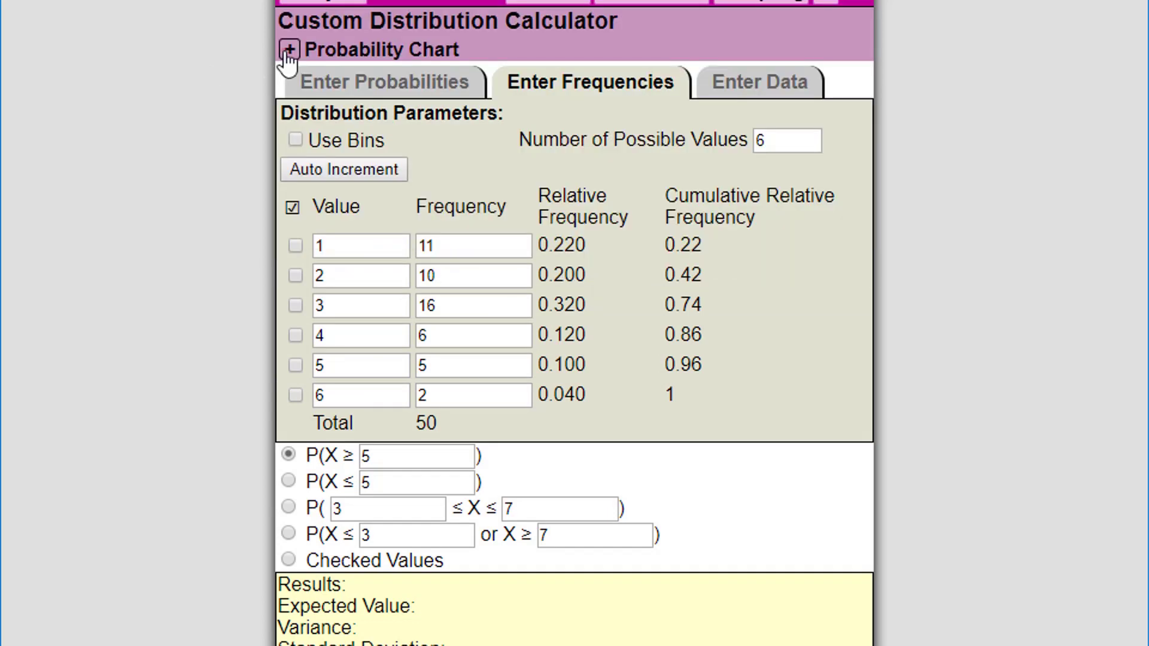
# Show the probability histogram of values 1–6 and view results: mean 2.8, SD 1.386, P=0.74
pyautogui.click(290, 50)
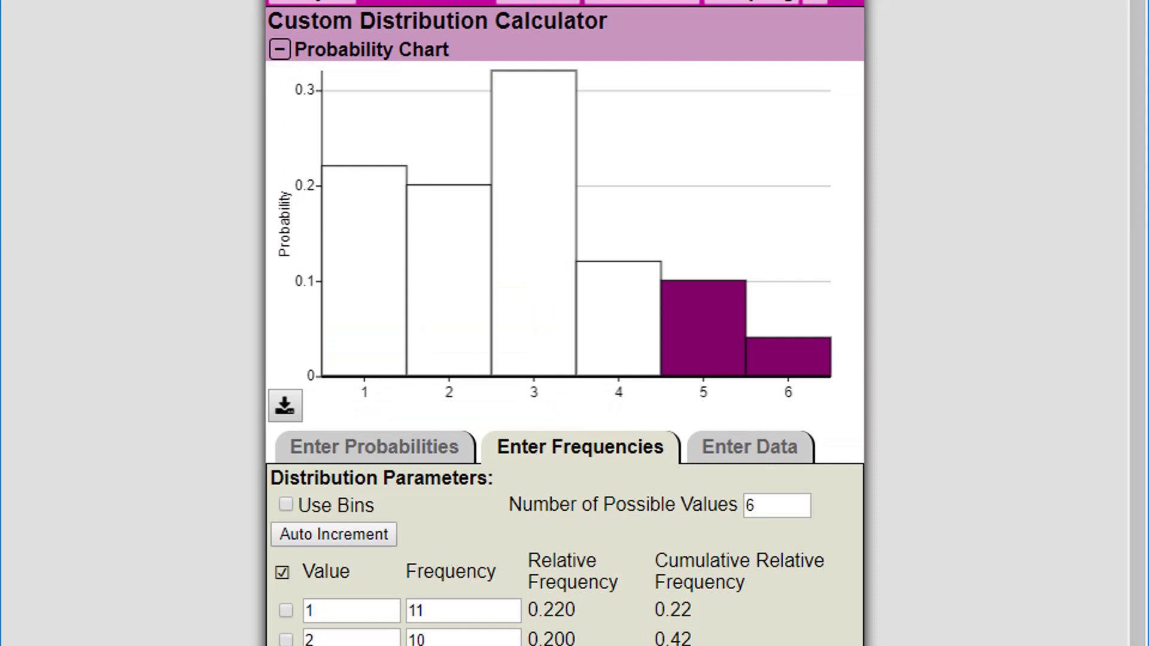
pyautogui.scroll(-1, 564, 323)
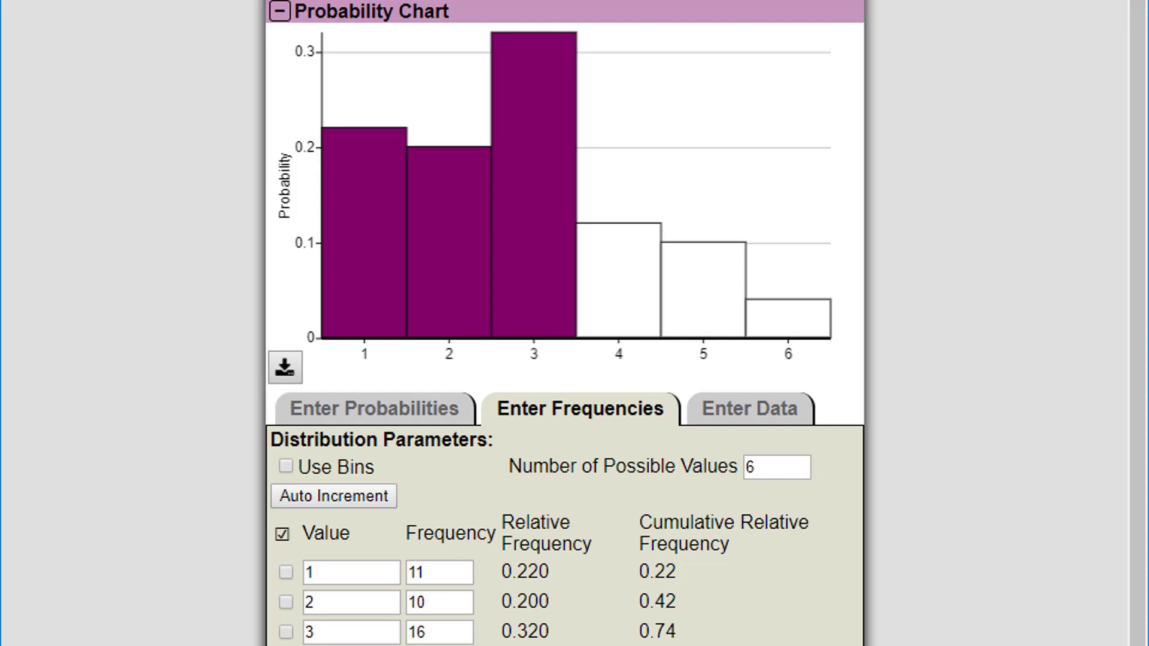
pyautogui.scroll(-6, 395, 562)
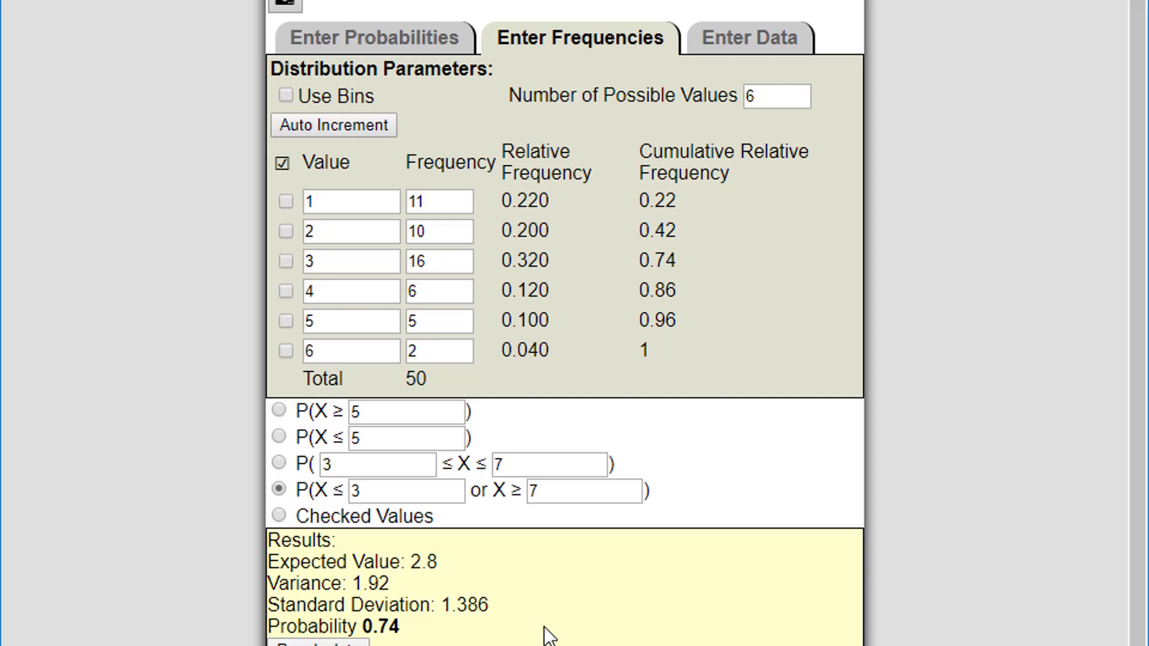